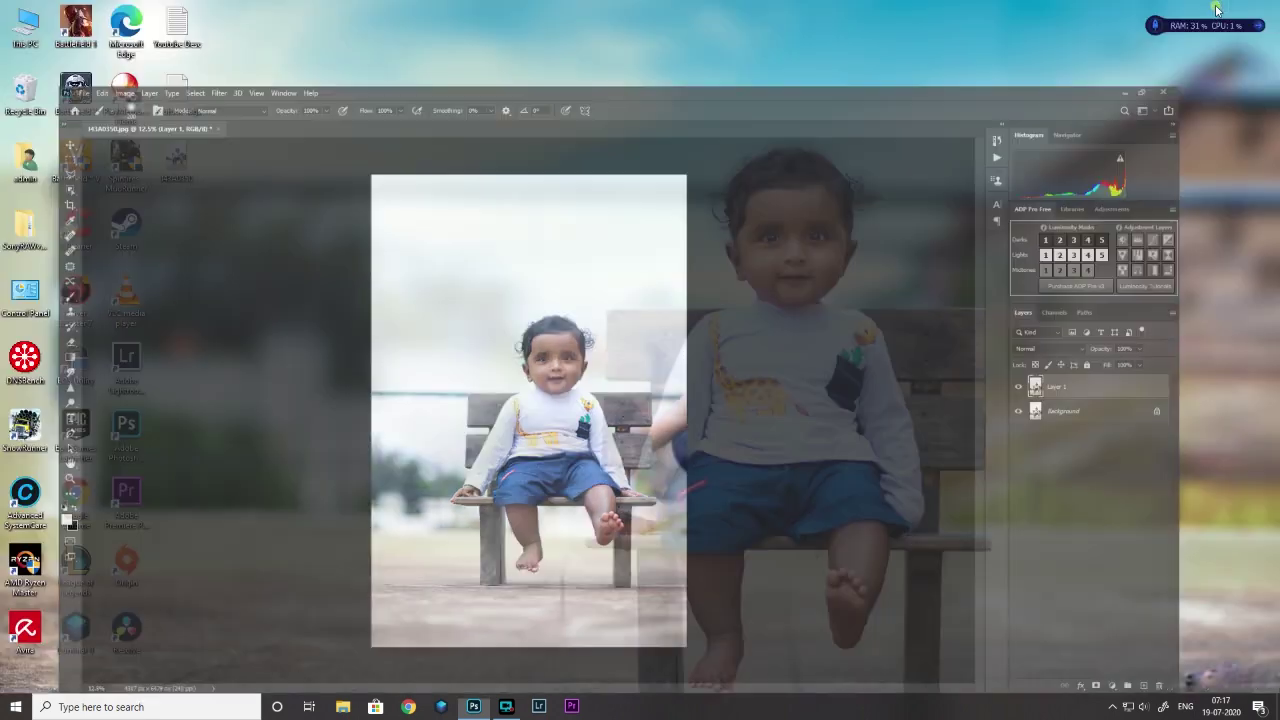
Step: Browse Photography (E:) > OverlayPack > Overlays > 250_Sky_Overlays, select sky image 5, then return to Photoshop
{"action": "left_click", "coordinate": [1216, 7]}
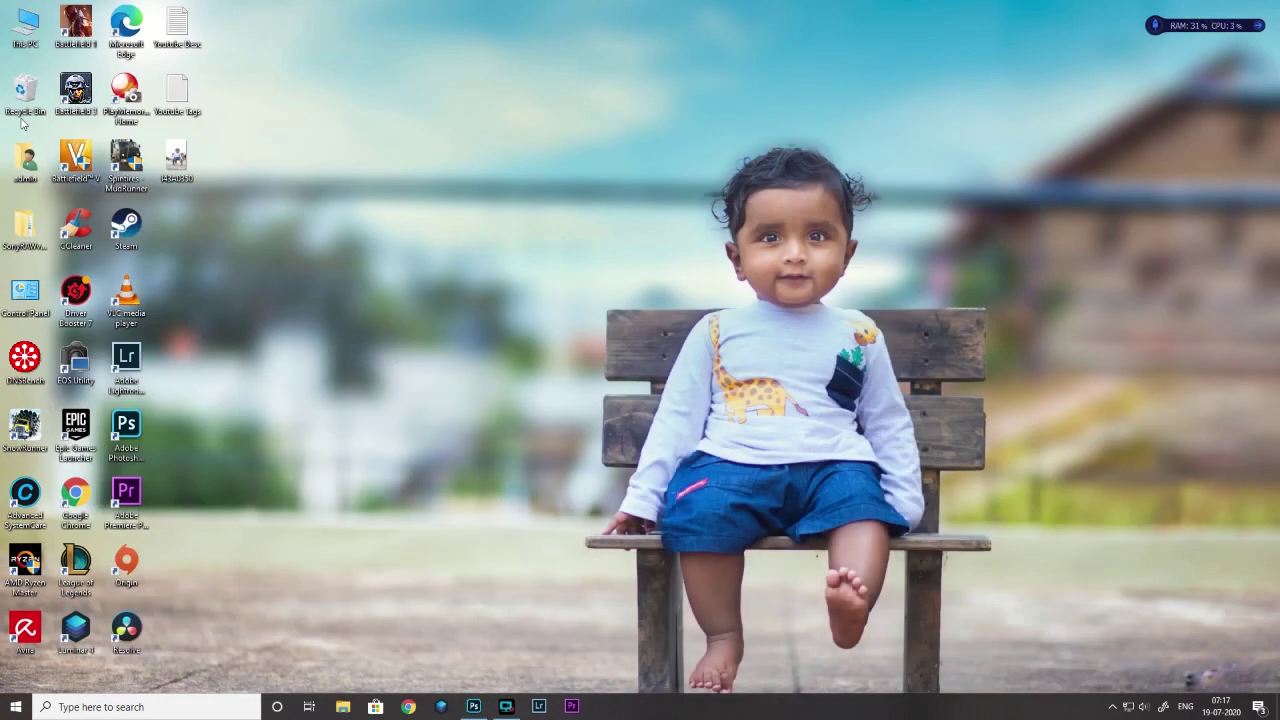
{"action": "double_click", "coordinate": [28, 24]}
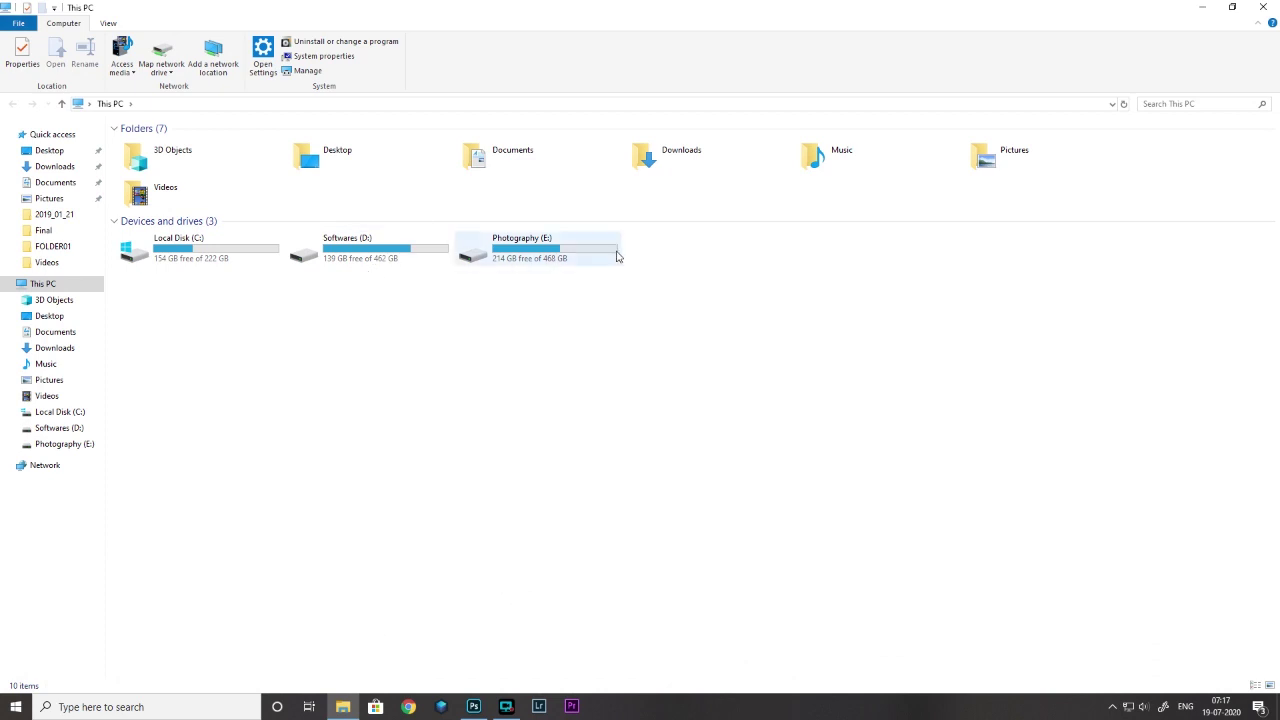
{"action": "double_click", "coordinate": [610, 251]}
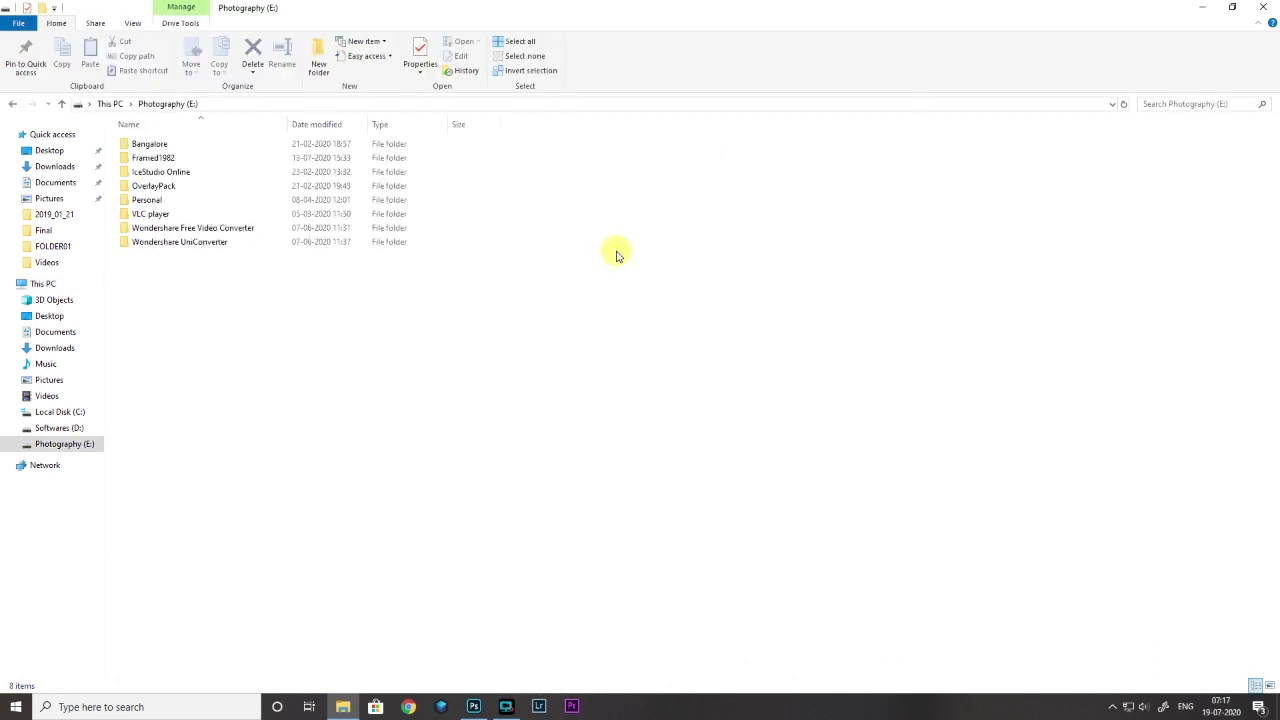
{"action": "double_click", "coordinate": [164, 187]}
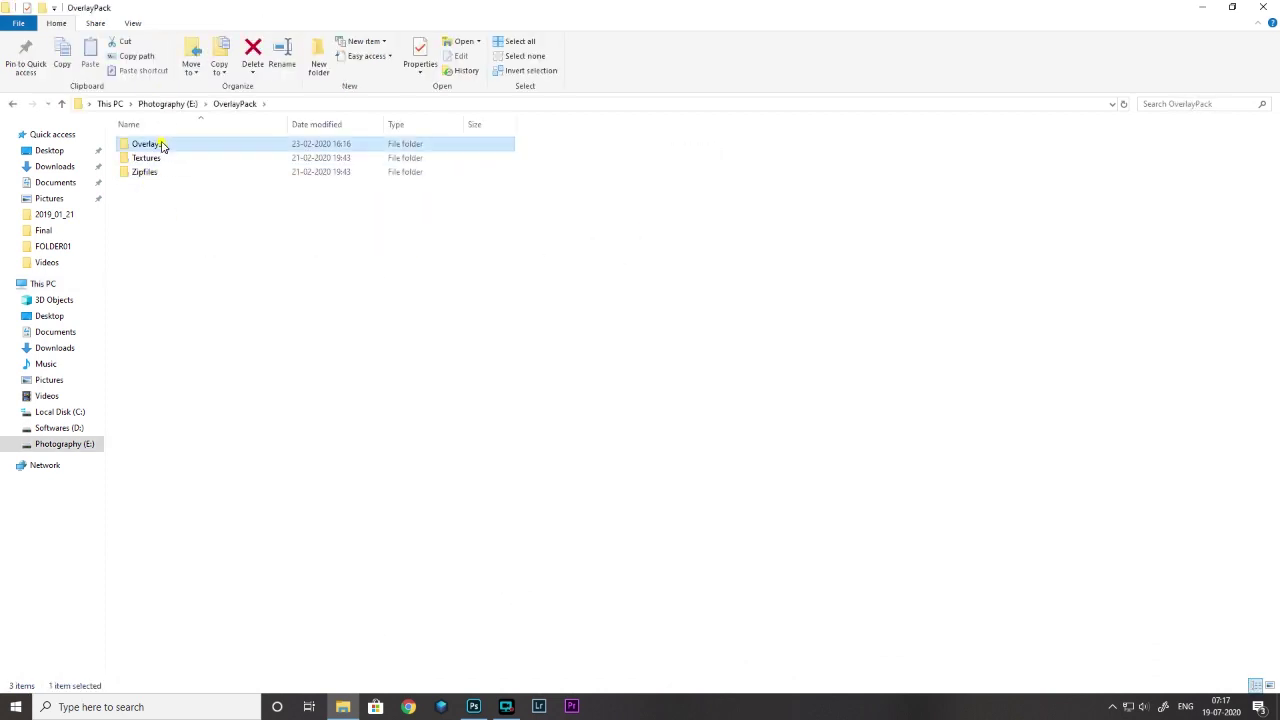
{"action": "double_click", "coordinate": [160, 144]}
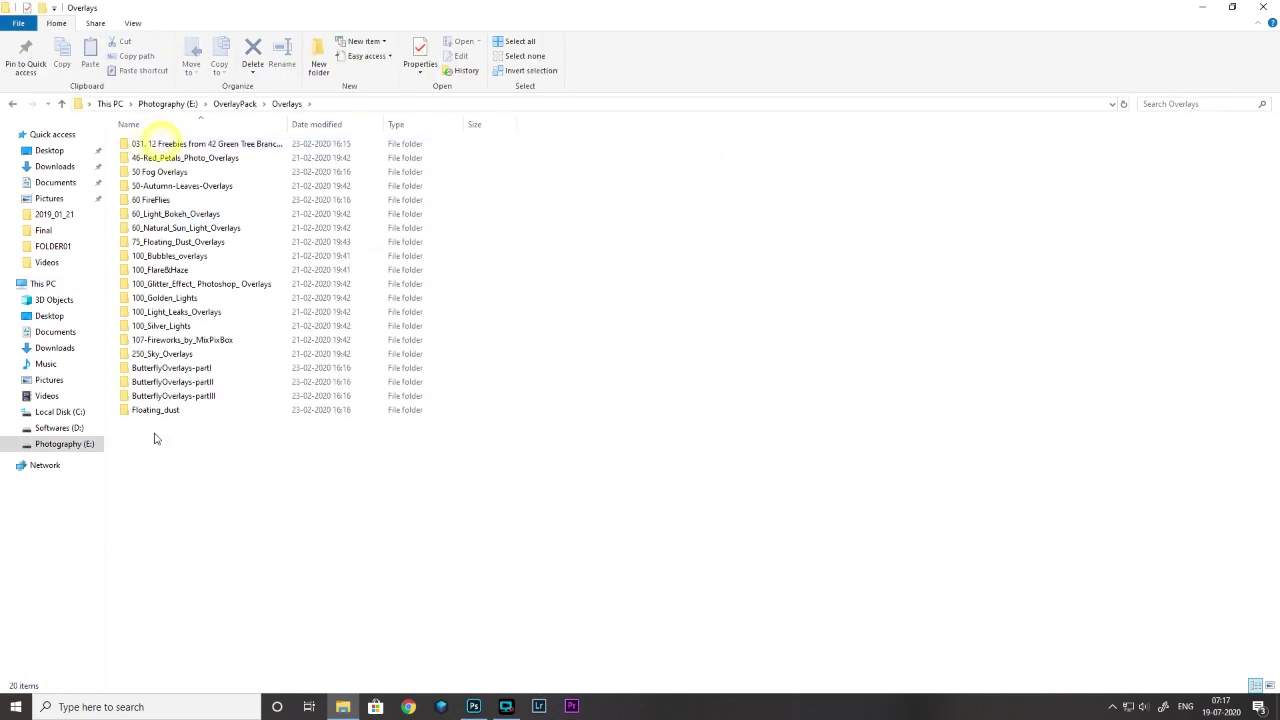
{"action": "left_click", "coordinate": [180, 244]}
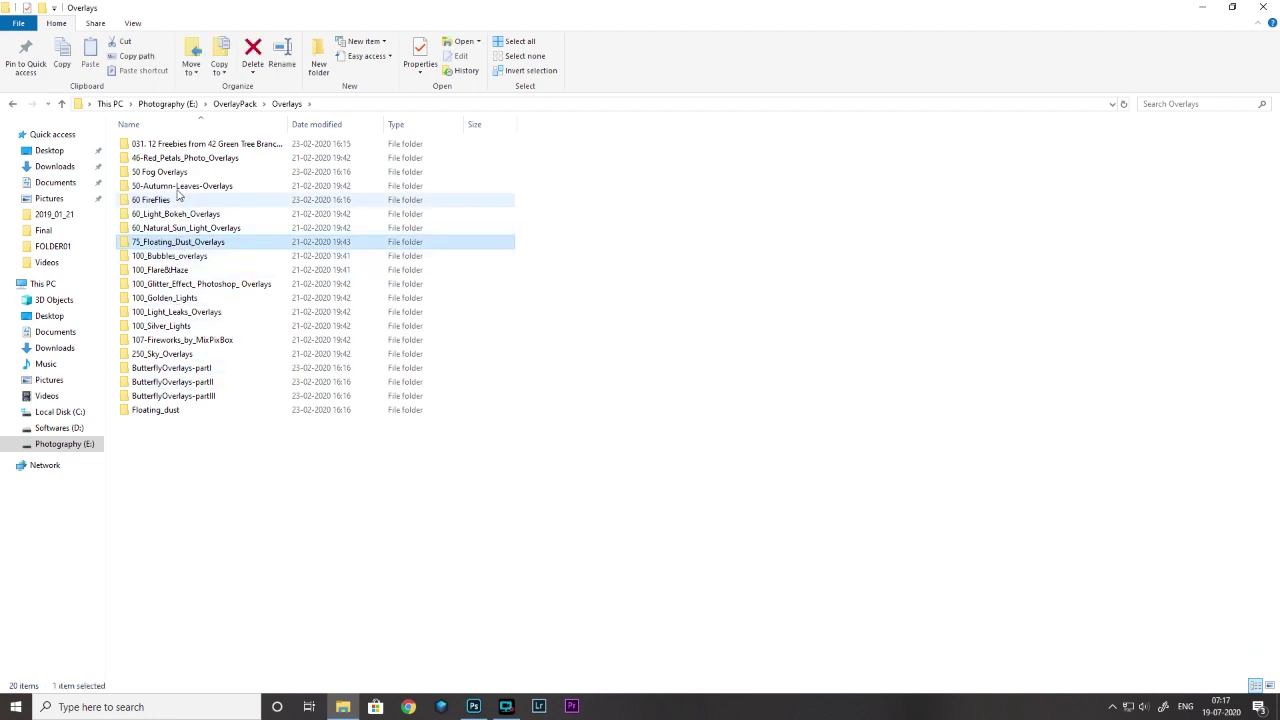
{"action": "double_click", "coordinate": [176, 355]}
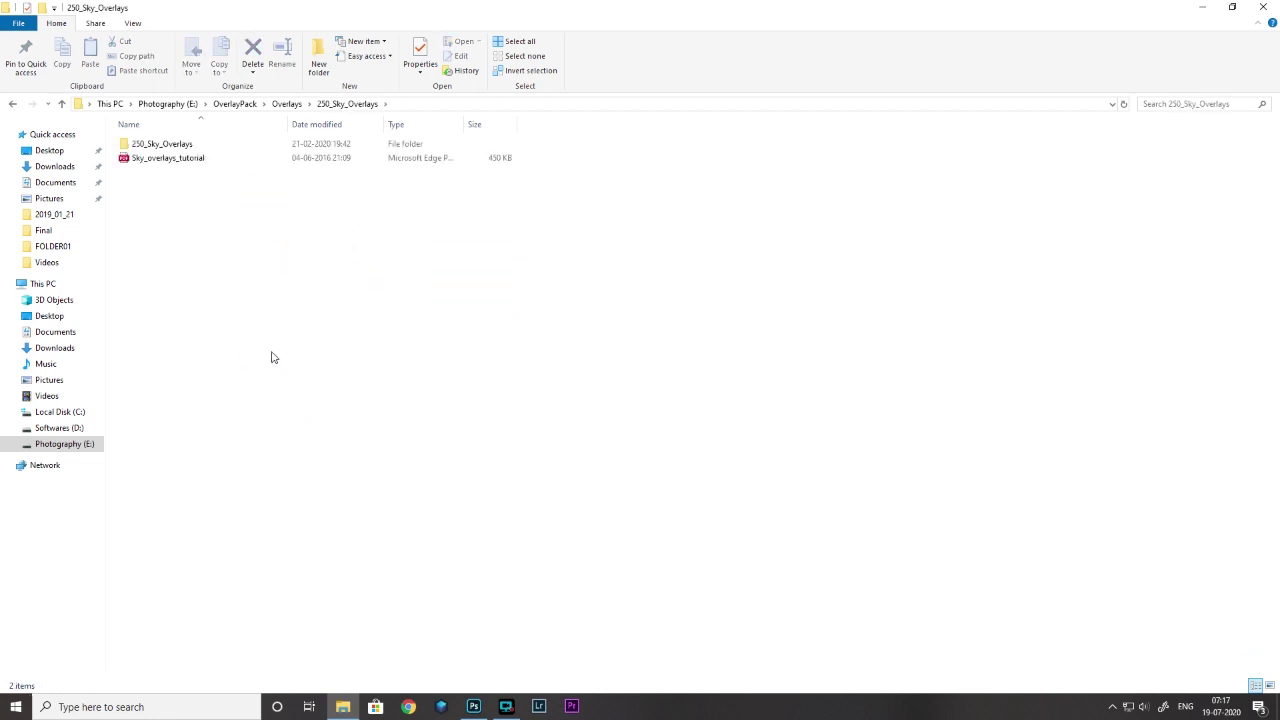
{"action": "double_click", "coordinate": [190, 145]}
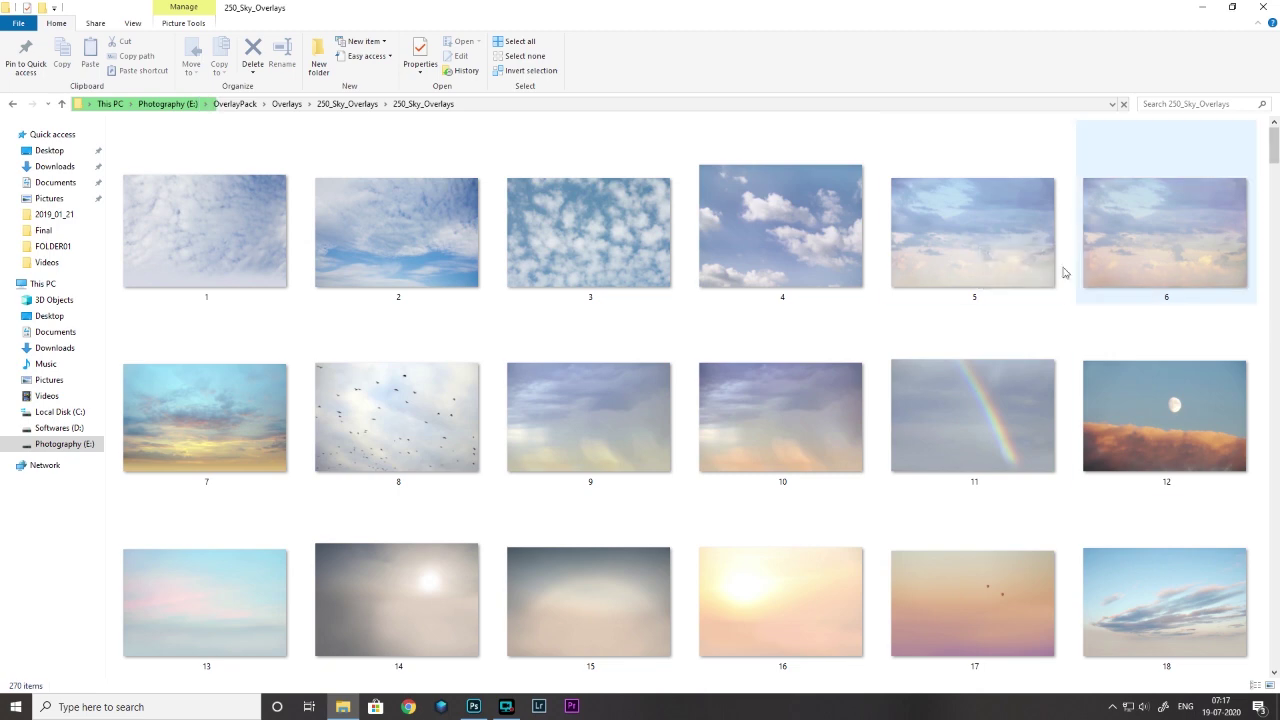
{"action": "left_click", "coordinate": [1034, 251]}
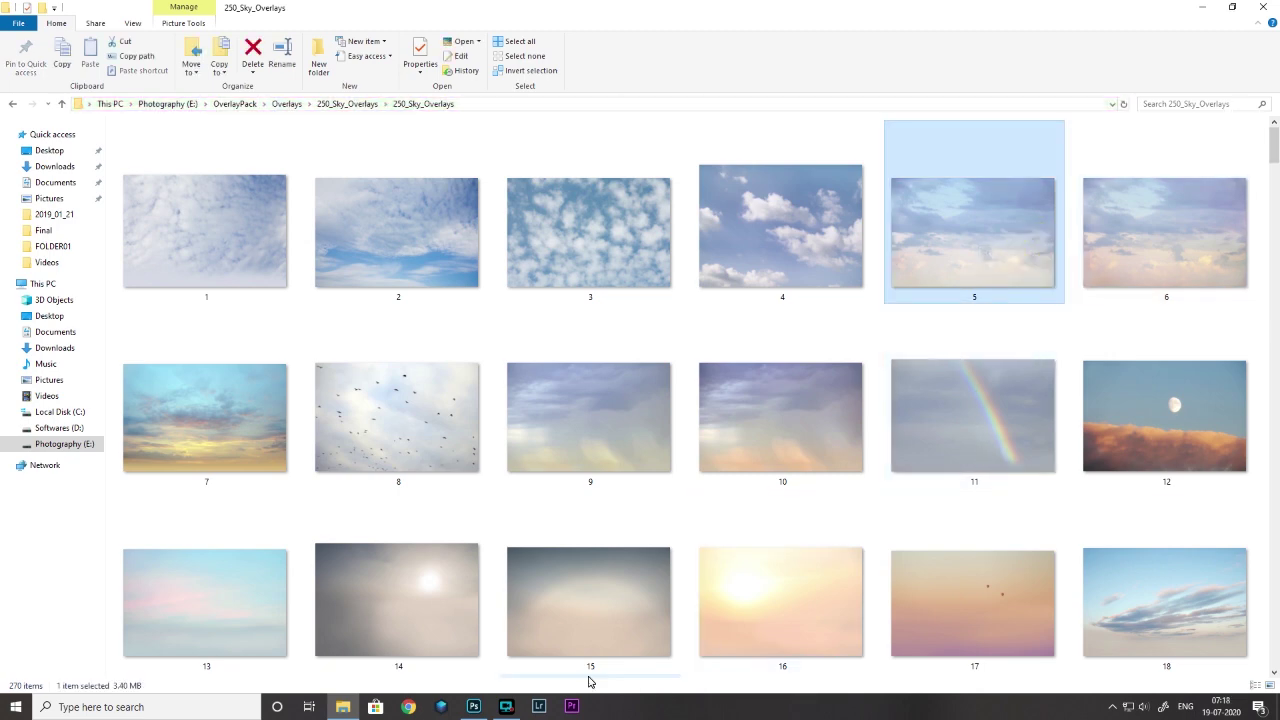
{"action": "left_click", "coordinate": [473, 706]}
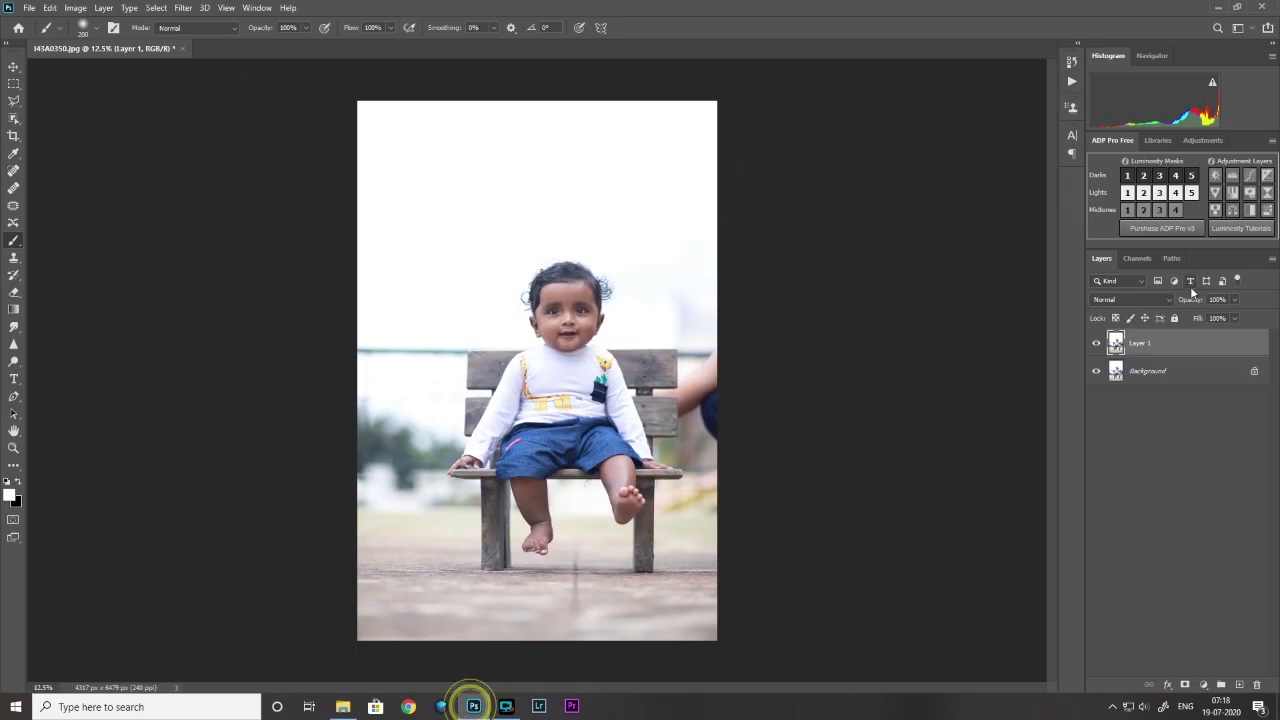
Step: Drag sky image 5 from File Explorer into the bench photo as a new layer
{"action": "left_click", "coordinate": [1236, 6]}
{"action": "left_click_drag", "start_coordinate": [915, 83], "coordinate": [903, 290]}
{"action": "left_click_drag", "start_coordinate": [972, 230], "coordinate": [960, 429]}
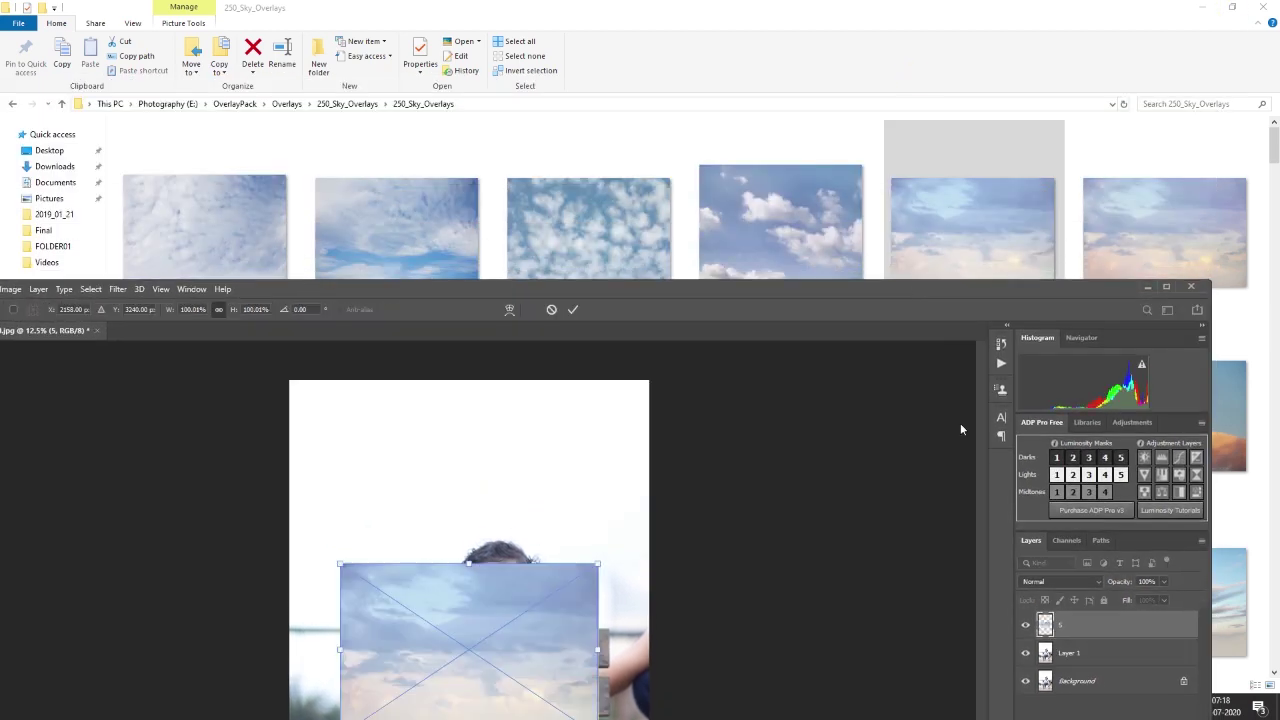
{"action": "left_click", "coordinate": [1163, 289]}
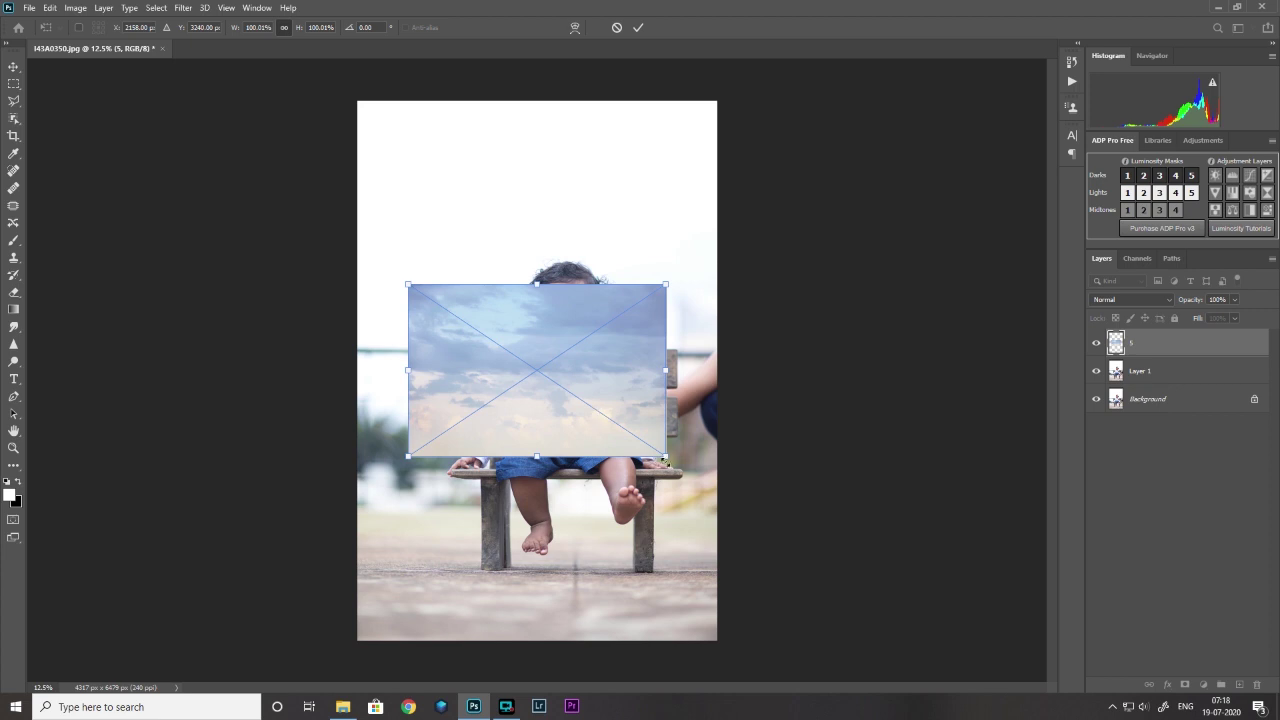
Step: Enlarge and move the sky layer to cover the photo's upper two-thirds, then commit
{"action": "left_click_drag", "start_coordinate": [665, 458], "coordinate": [746, 511]}
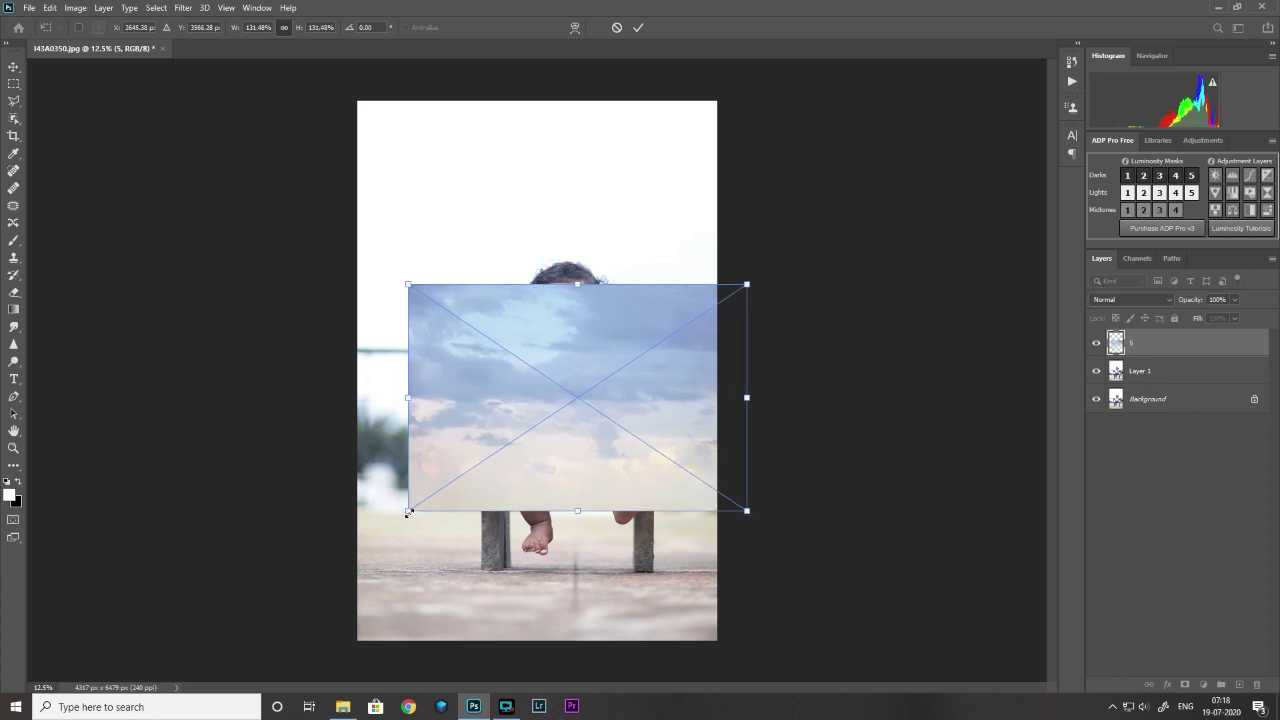
{"action": "left_click_drag", "start_coordinate": [408, 512], "coordinate": [345, 552]}
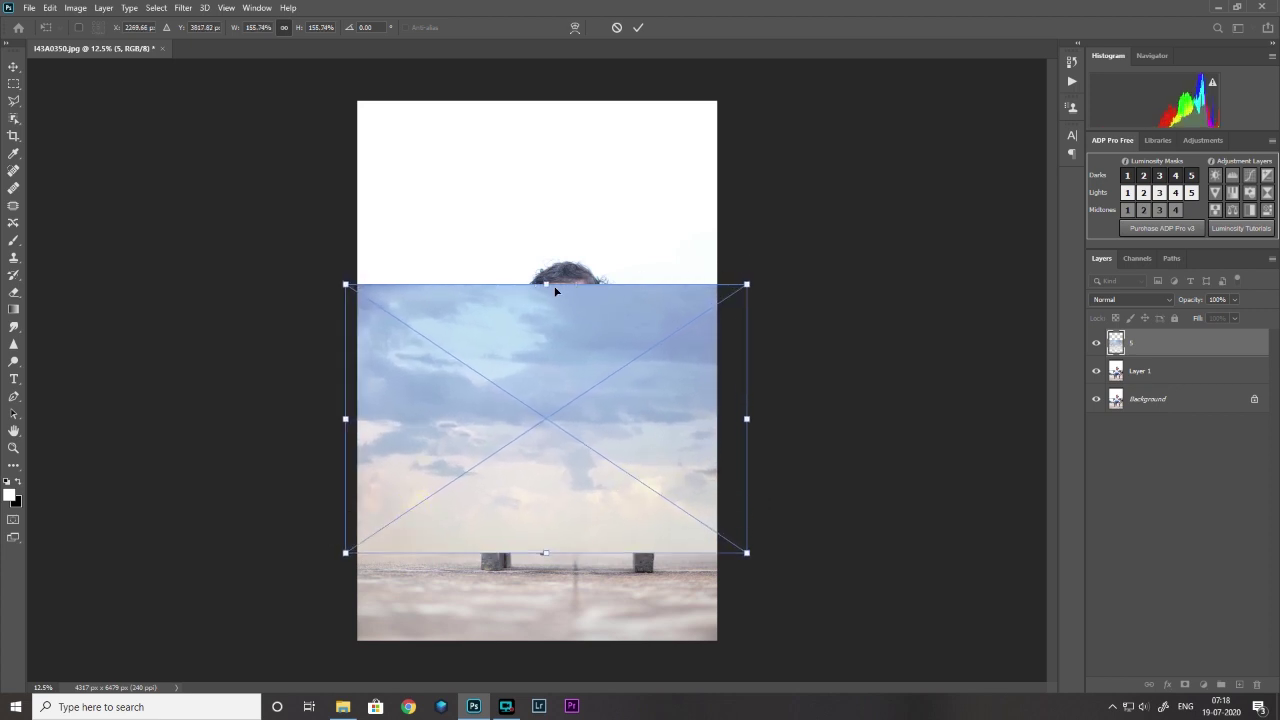
{"action": "left_click_drag", "start_coordinate": [571, 372], "coordinate": [549, 197]}
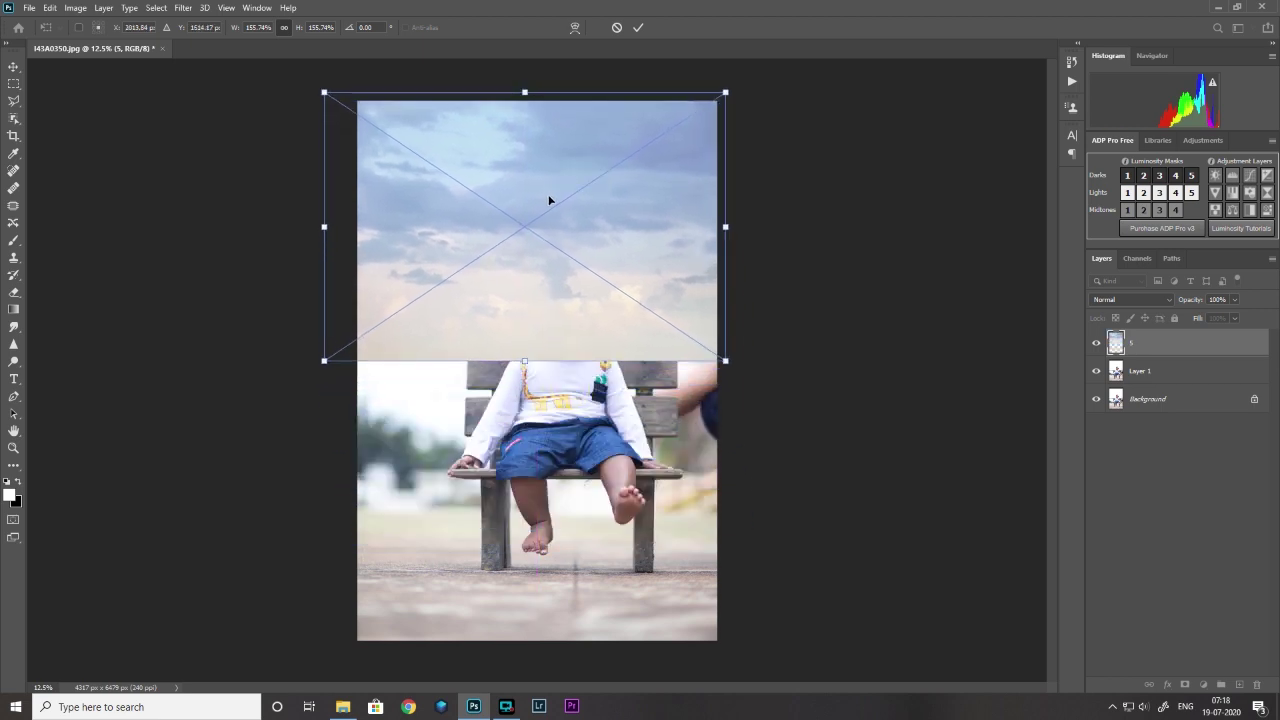
{"action": "mouse_move", "coordinate": [724, 362]}
{"action": "left_mouse_down"}
{"action": "mouse_move", "coordinate": [809, 516]}
{"action": "mouse_move", "coordinate": [860, 568]}
{"action": "left_mouse_up"}
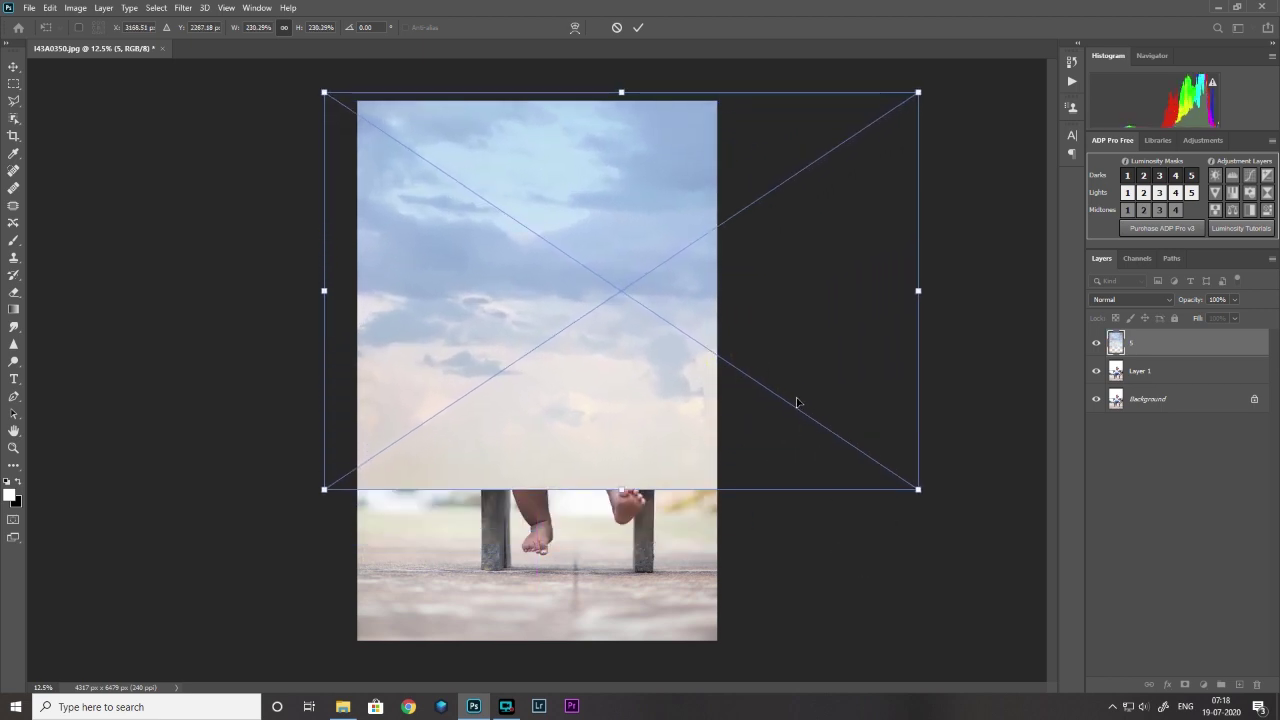
{"action": "key", "text": "Return"}
{"action": "key", "text": "b"}
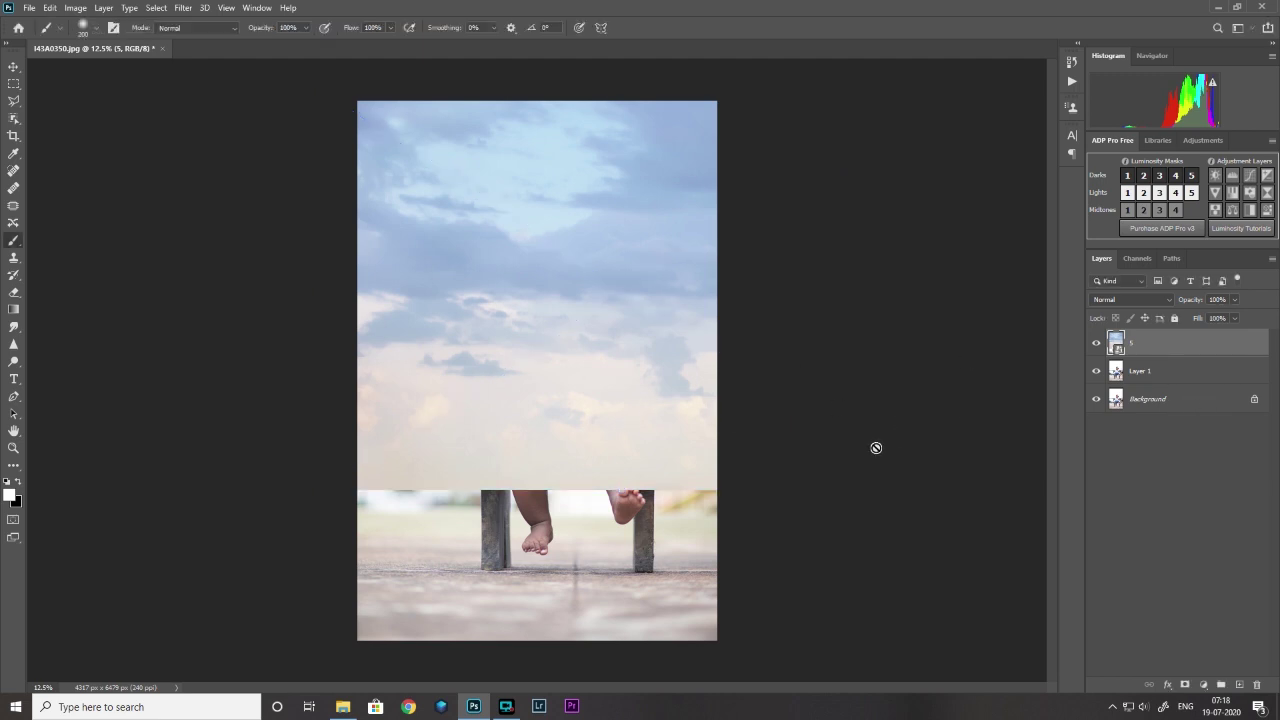
Step: Move sky layer 5 below Layer 1 and make Layer 1 active
{"action": "left_click_drag", "start_coordinate": [1145, 343], "coordinate": [1152, 396]}
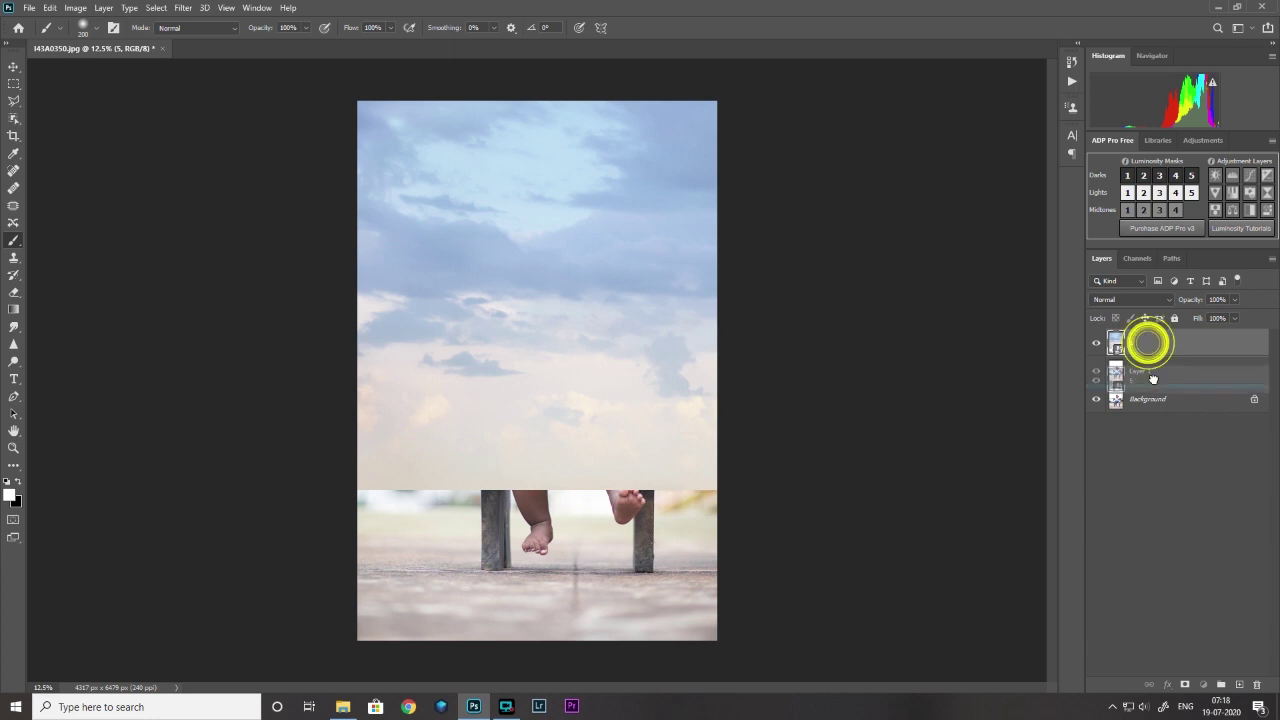
{"action": "left_click", "coordinate": [1135, 342]}
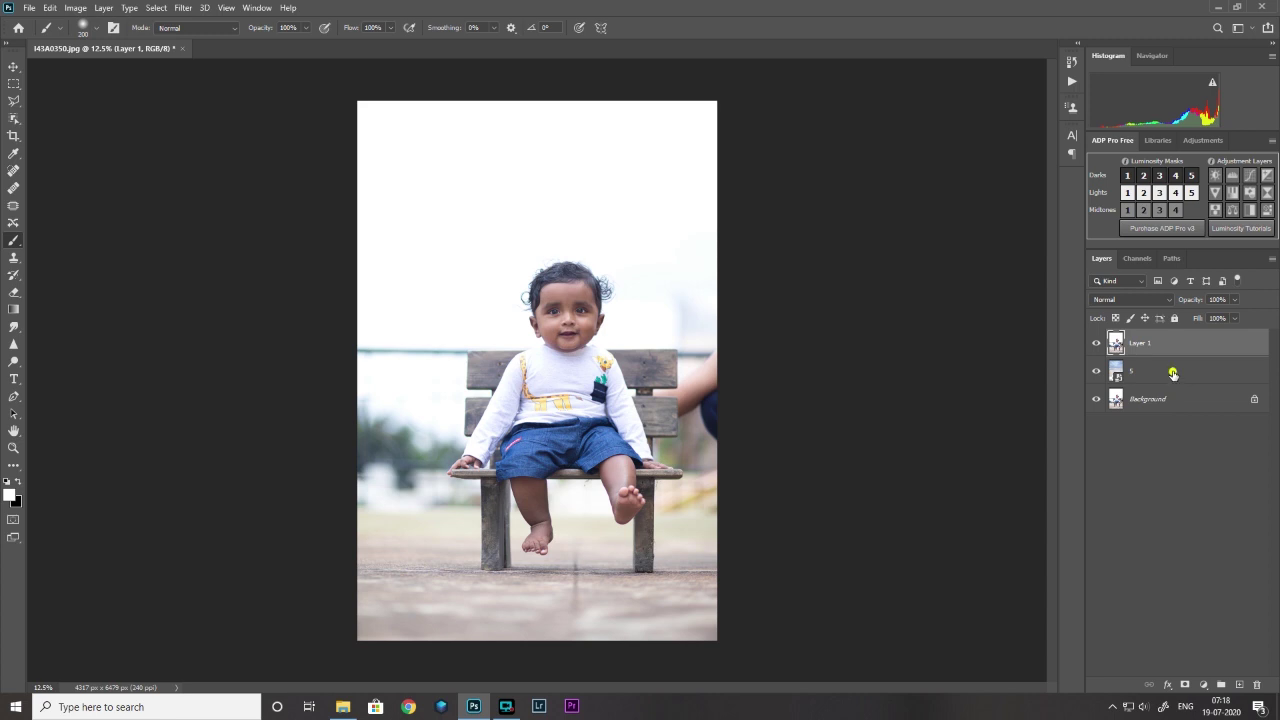
{"action": "left_click", "coordinate": [1172, 375]}
{"action": "left_click", "coordinate": [1155, 350]}
Step: Select the white sky with Color Range, sampling the sky at Fuzziness 48
{"action": "left_click", "coordinate": [156, 8]}
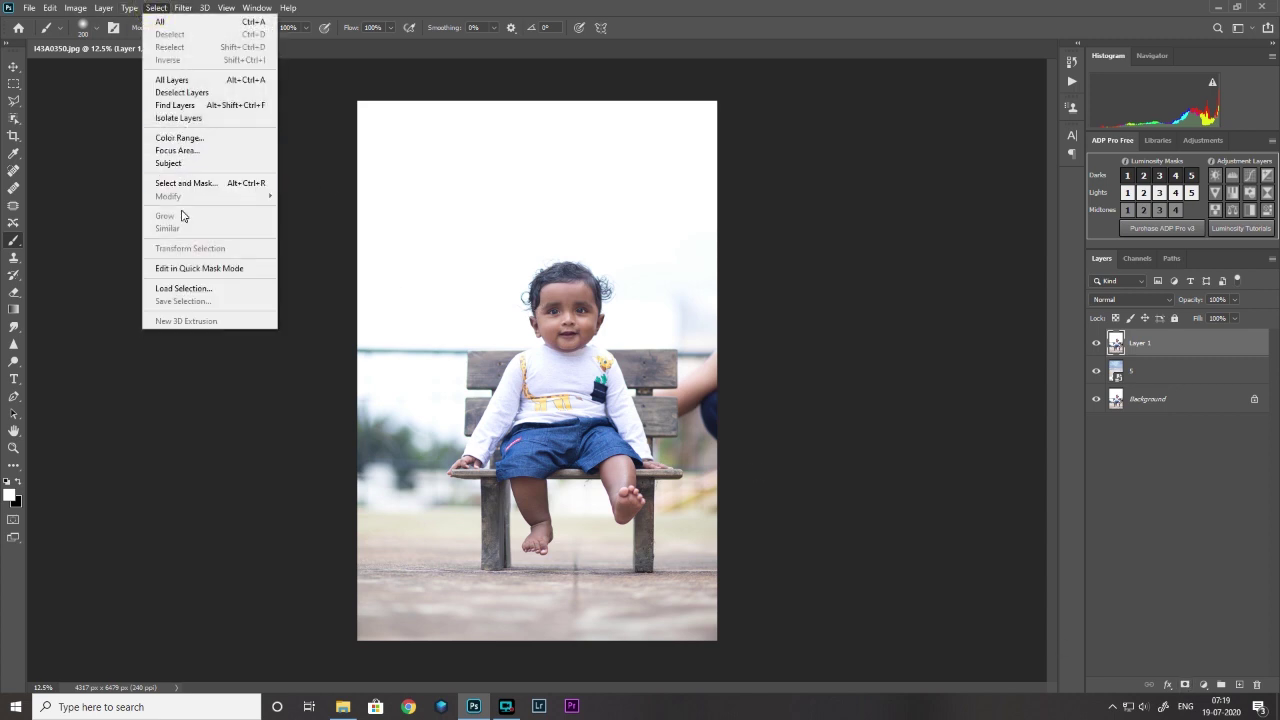
{"action": "left_click", "coordinate": [208, 140]}
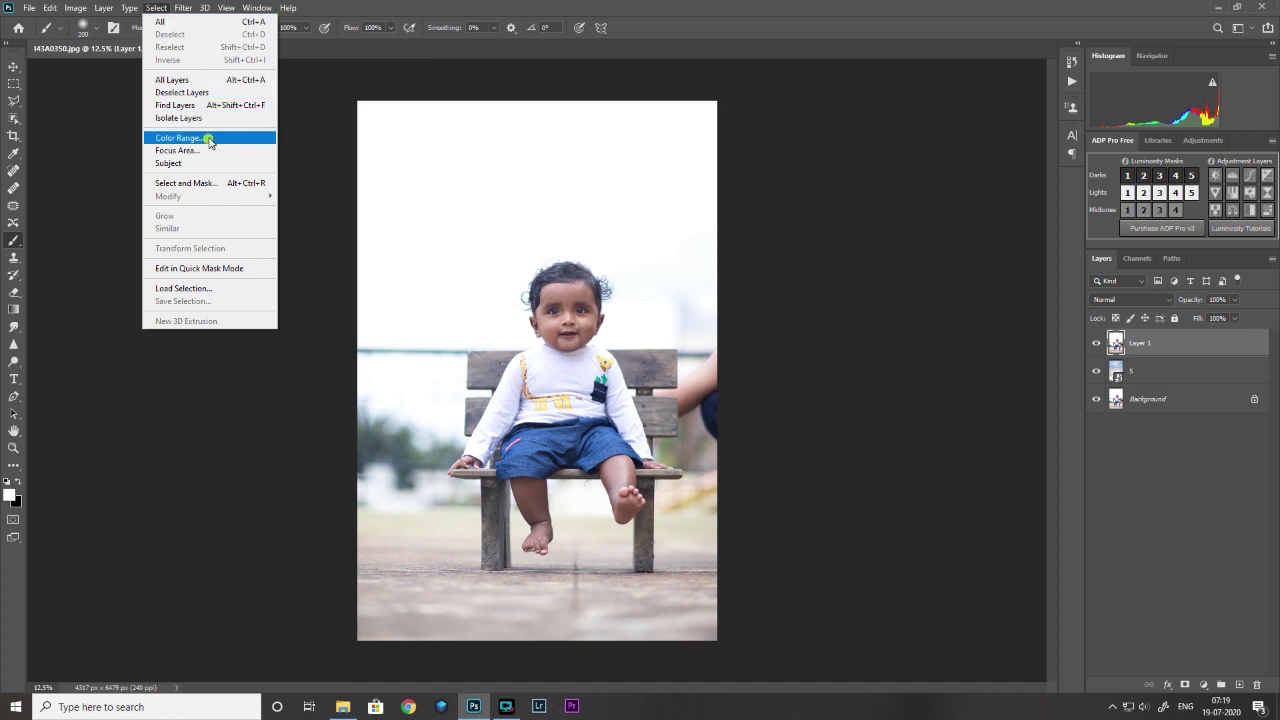
{"action": "left_click_drag", "start_coordinate": [630, 128], "coordinate": [857, 136]}
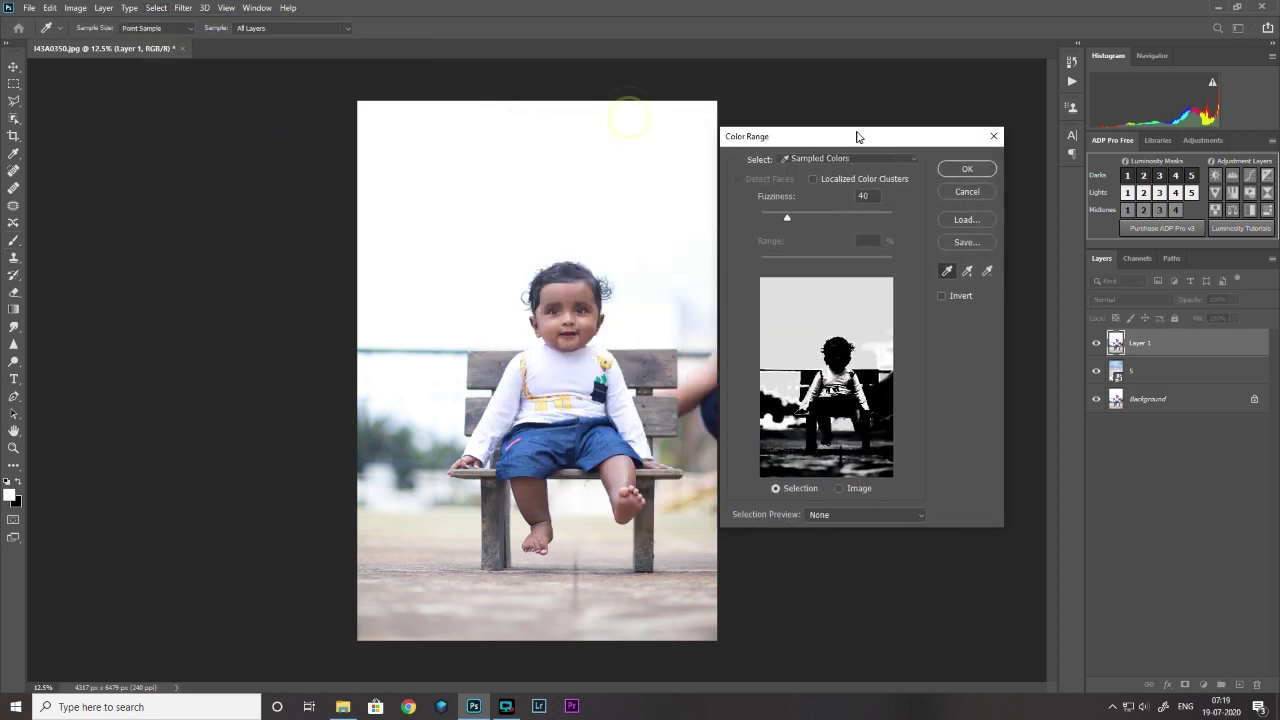
{"action": "left_click", "coordinate": [455, 219]}
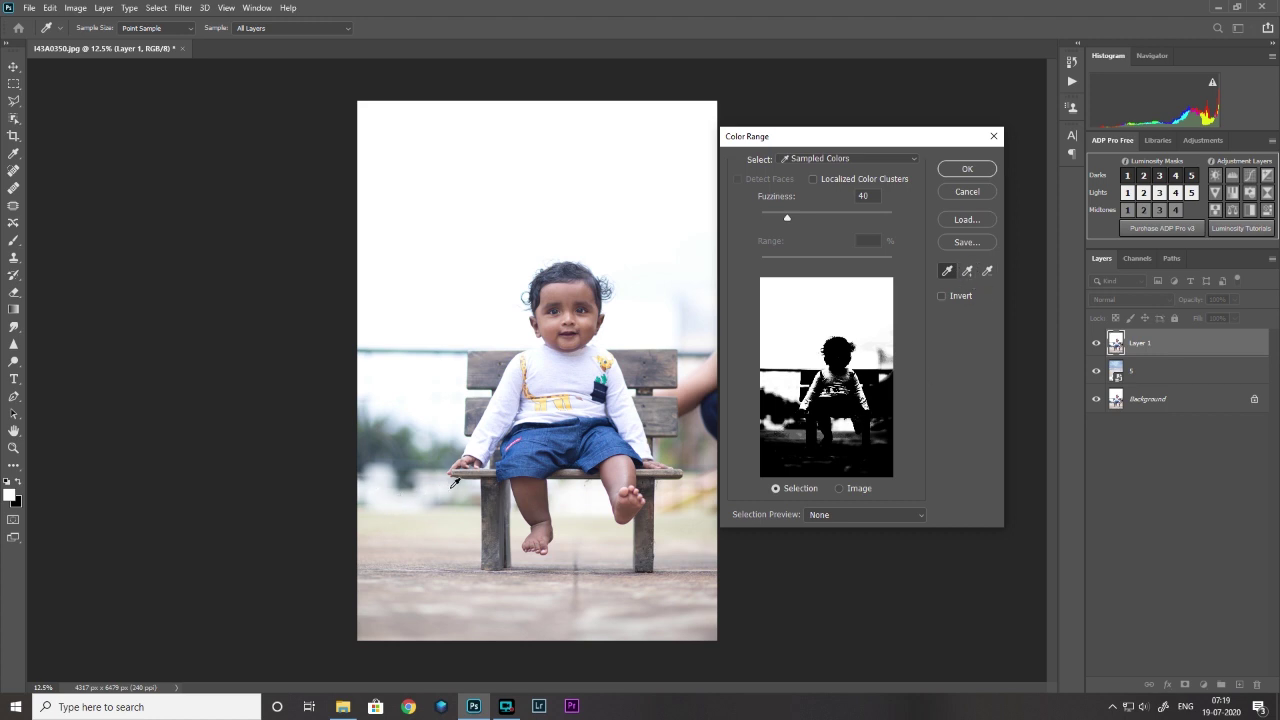
{"action": "left_click", "coordinate": [987, 270]}
{"action": "left_click_drag", "start_coordinate": [787, 217], "coordinate": [793, 218]}
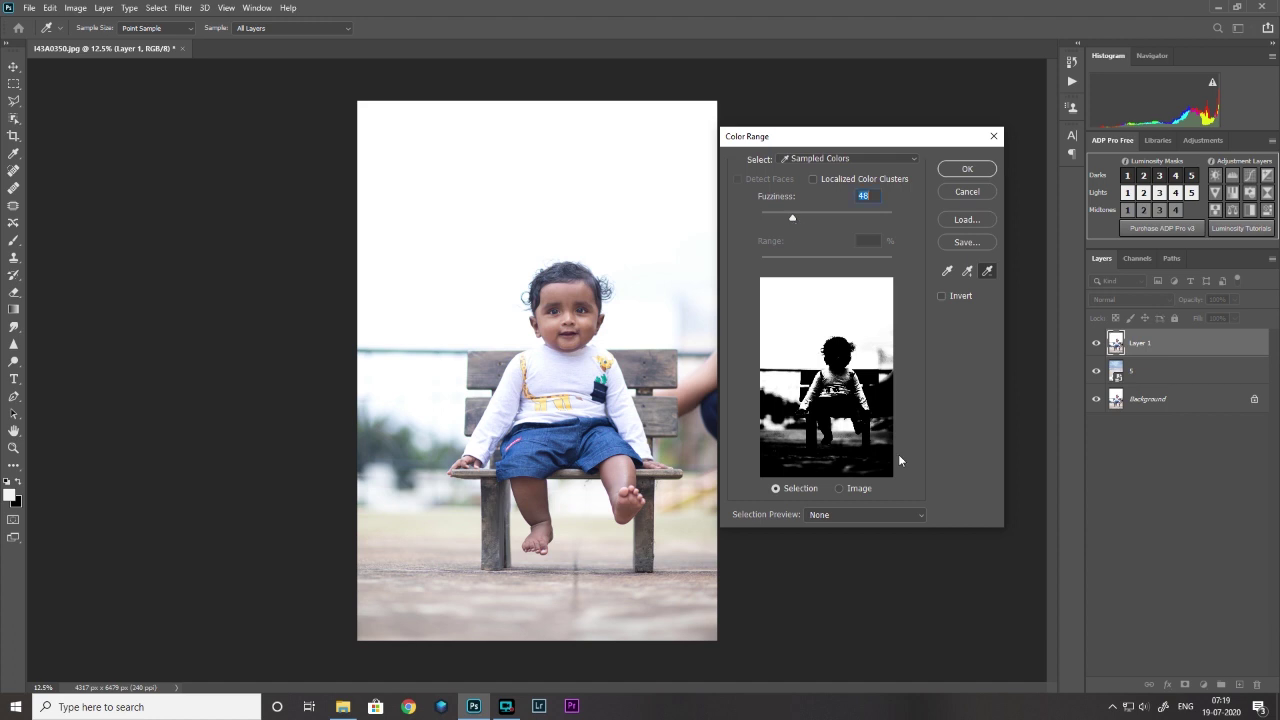
{"action": "left_click", "coordinate": [965, 172]}
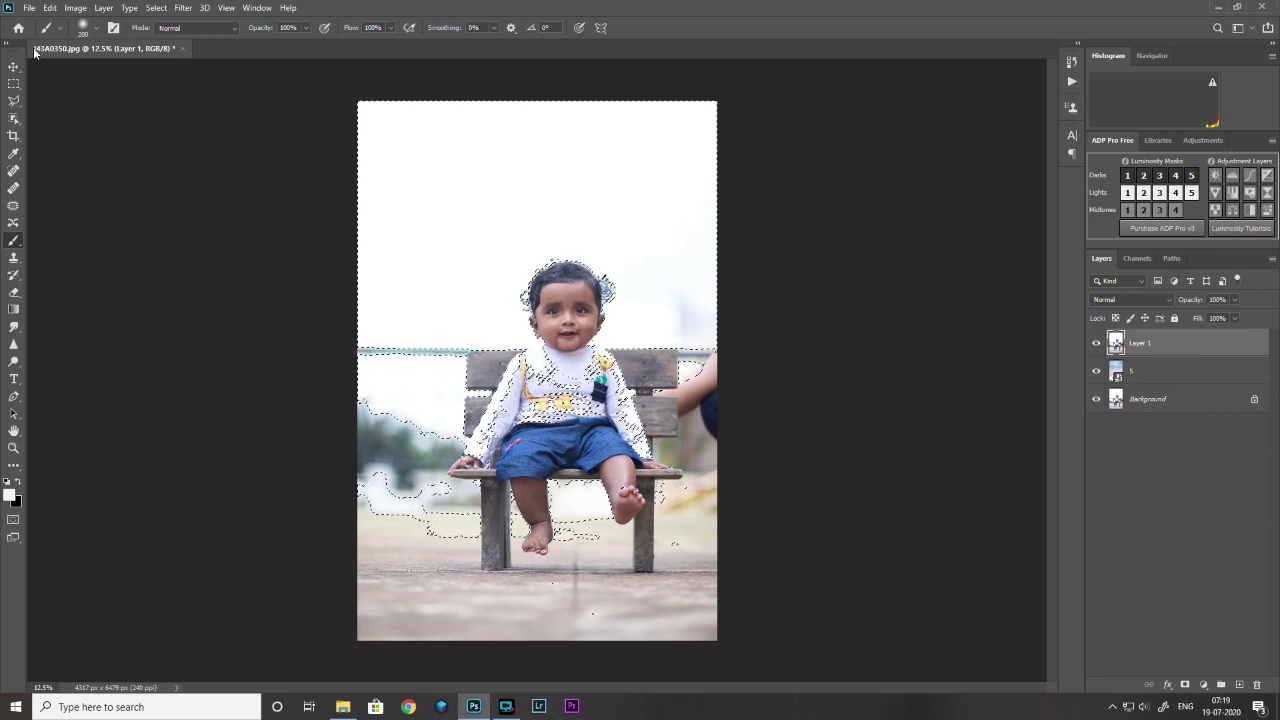
Step: Subtract the child's shirt, arm, legs and the ground from the sky selection using Quick Selection
{"action": "key", "text": "w"}
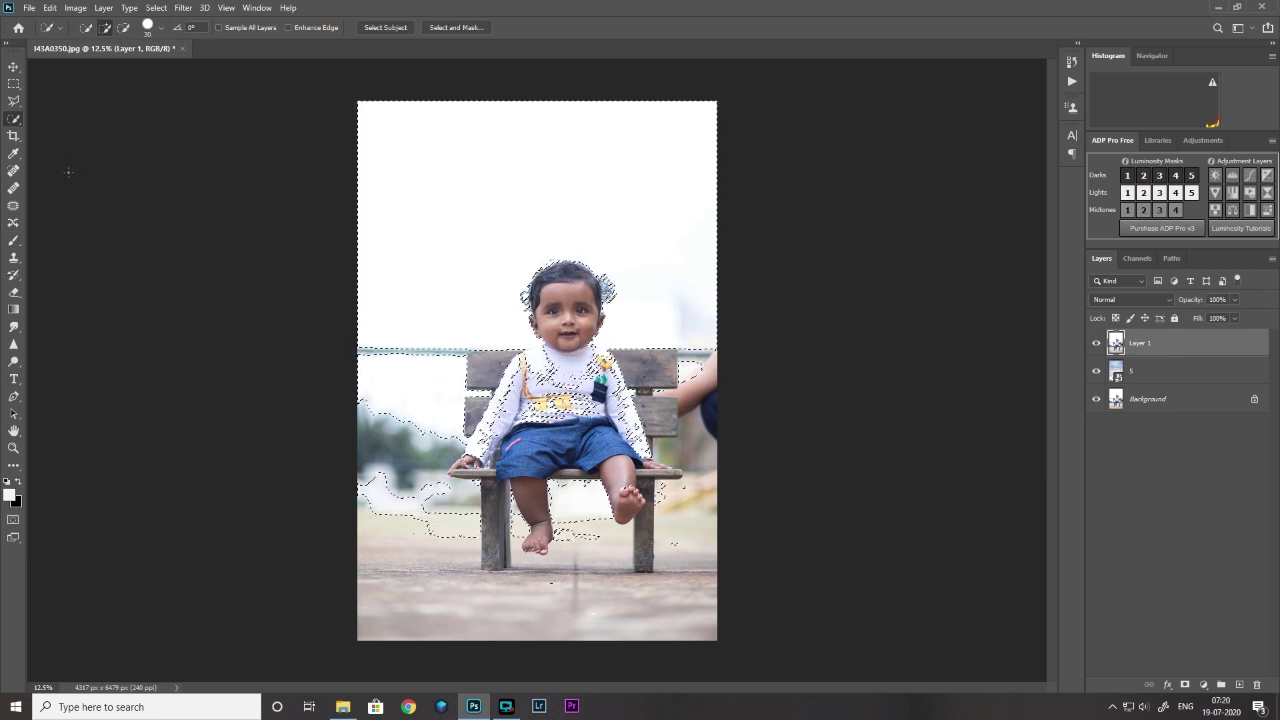
{"action": "left_click", "coordinate": [123, 27]}
{"action": "left_click_drag", "start_coordinate": [640, 440], "coordinate": [516, 372]}
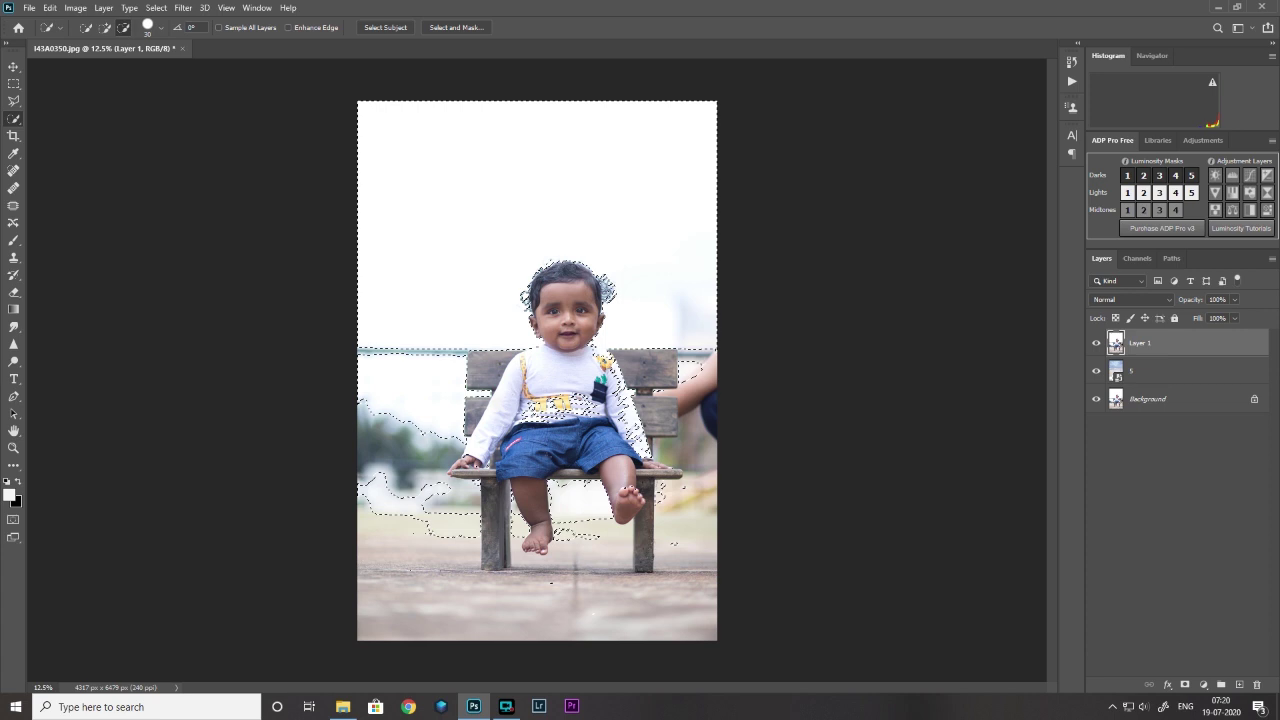
{"action": "left_click_drag", "start_coordinate": [590, 400], "coordinate": [530, 415]}
{"action": "left_click_drag", "start_coordinate": [610, 365], "coordinate": [635, 450]}
{"action": "left_click_drag", "start_coordinate": [366, 520], "coordinate": [426, 510]}
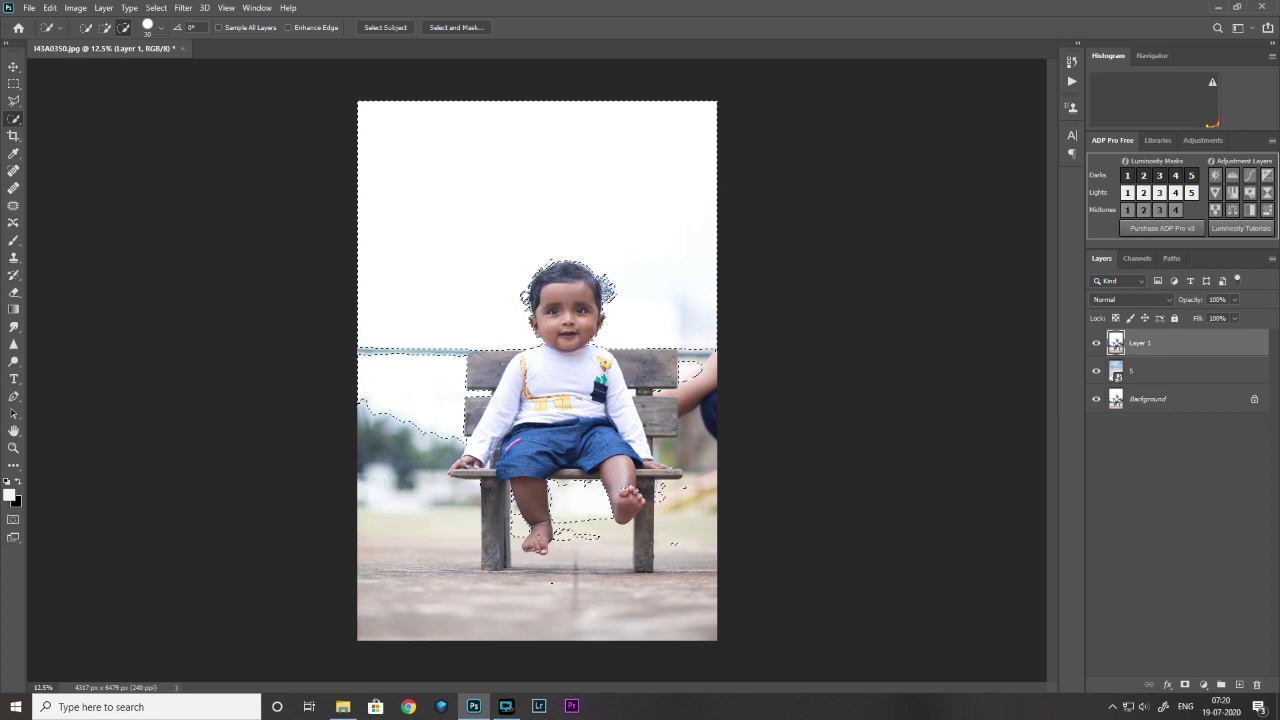
{"action": "left_click_drag", "start_coordinate": [520, 514], "coordinate": [574, 530]}
{"action": "left_click_drag", "start_coordinate": [672, 520], "coordinate": [660, 490]}
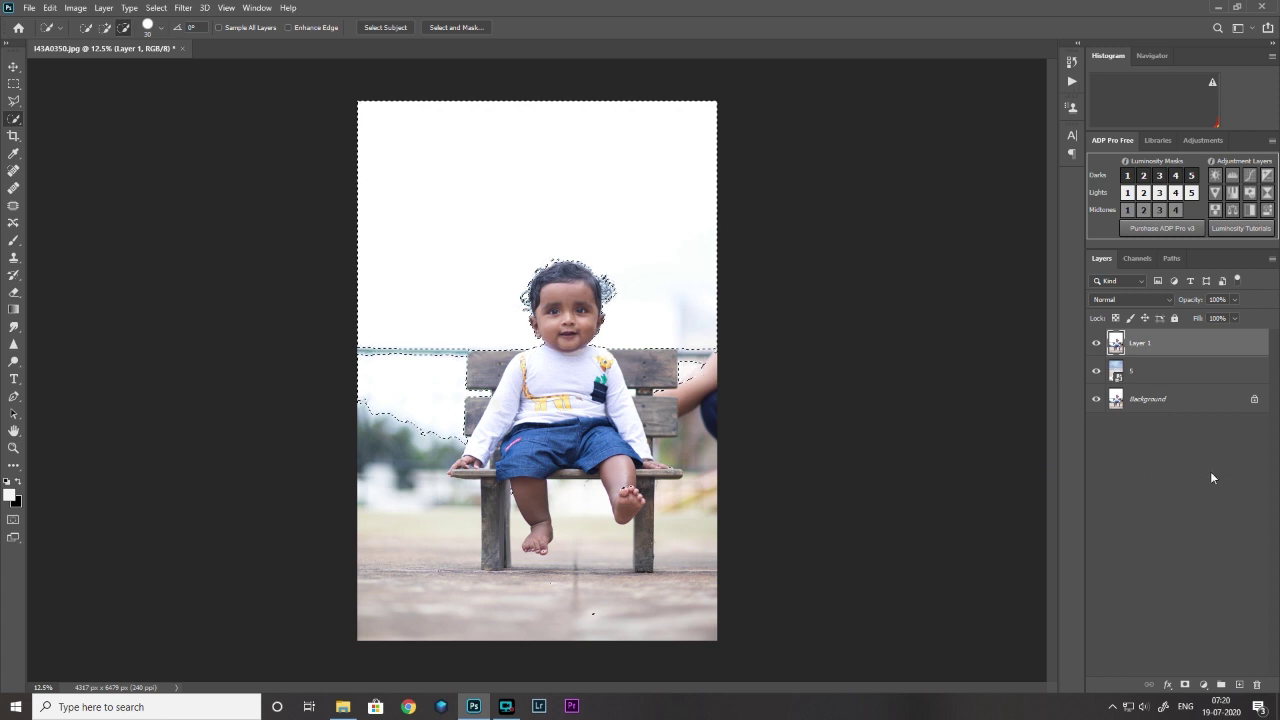
{"action": "left_click", "coordinate": [1185, 684]}
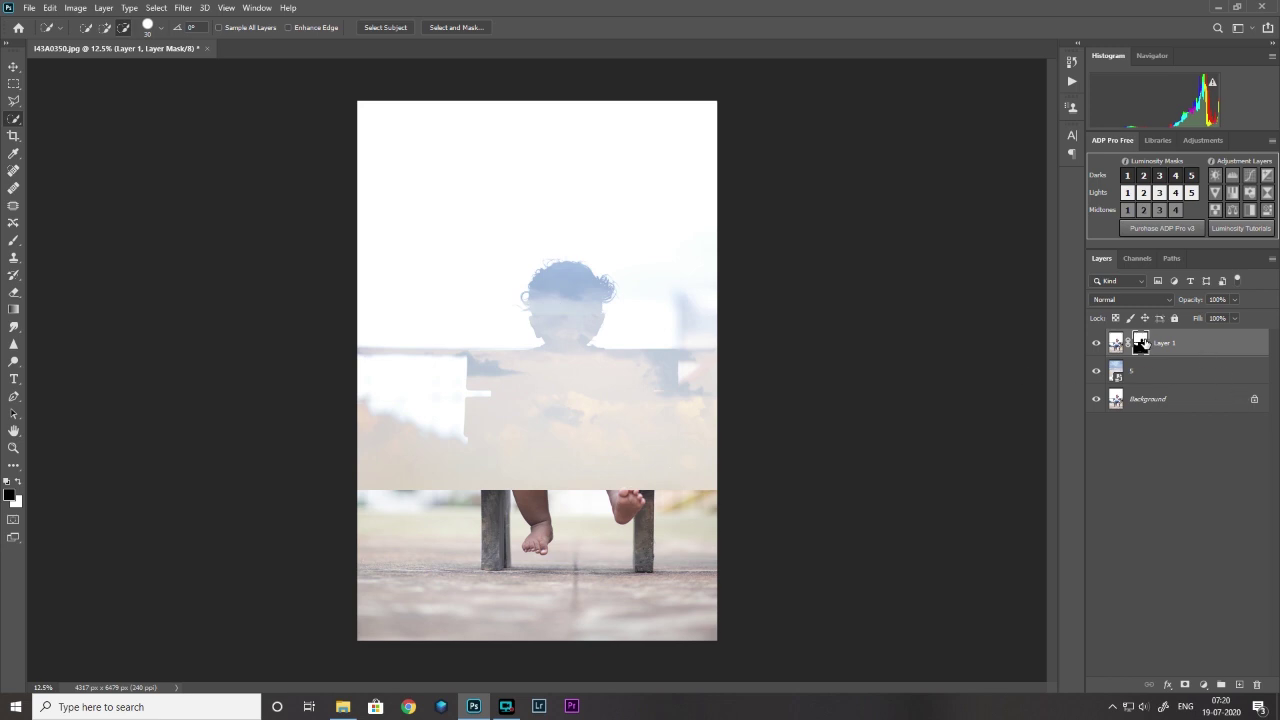
{"action": "left_click", "coordinate": [1142, 341]}
{"action": "key", "text": "ctrl+i"}
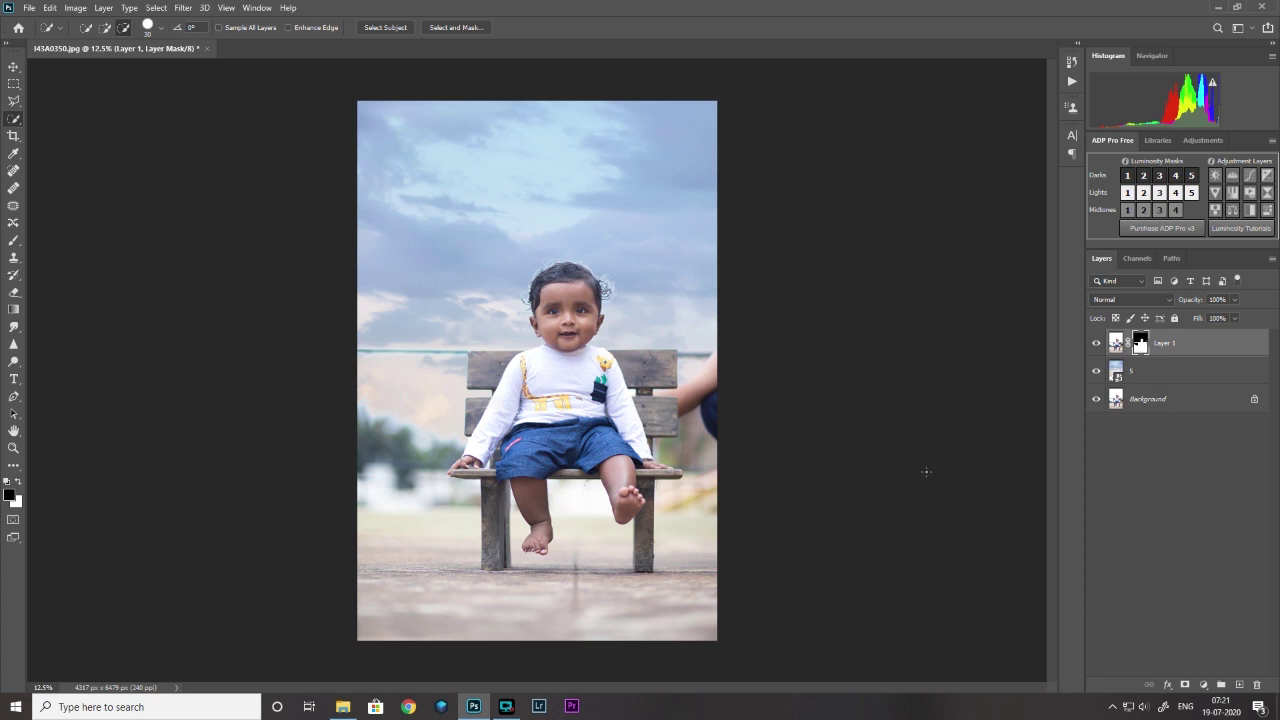
{"action": "key", "text": "ctrl+plus"}
{"action": "key", "text": "ctrl+plus"}
{"action": "key", "text": "ctrl+plus"}
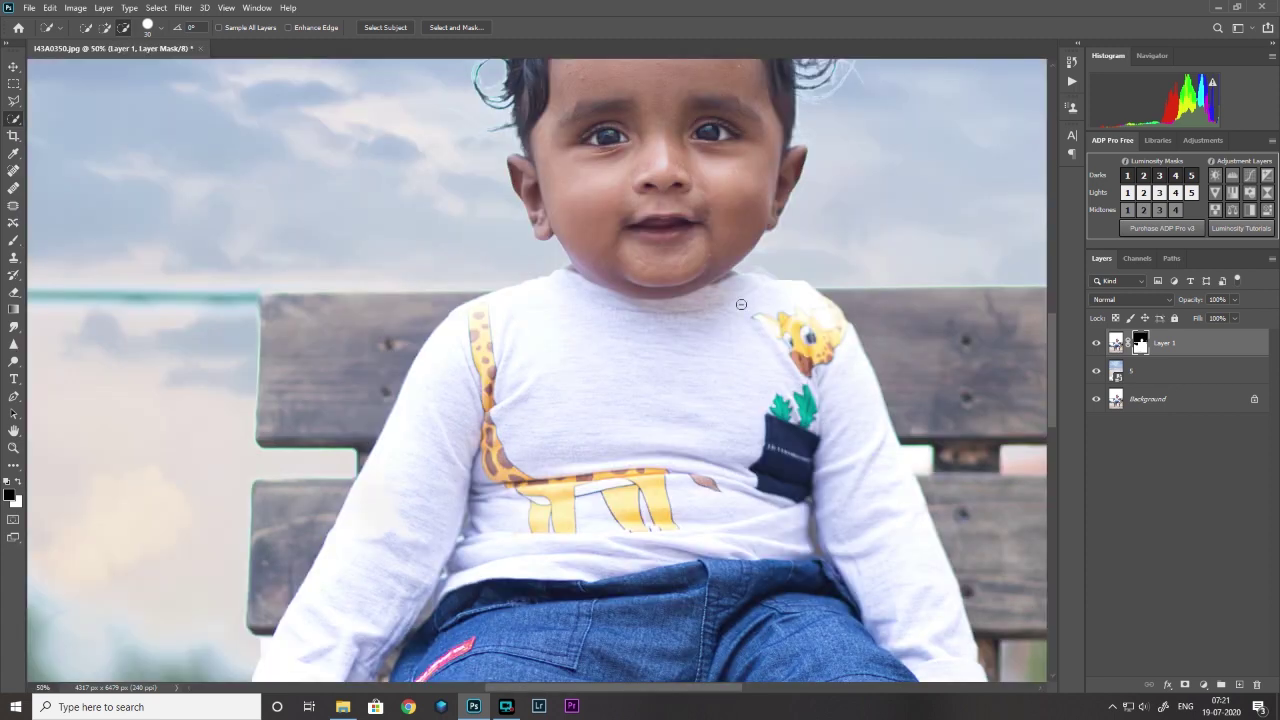
{"action": "left_click_drag", "start_coordinate": [678, 285], "coordinate": [607, 627]}
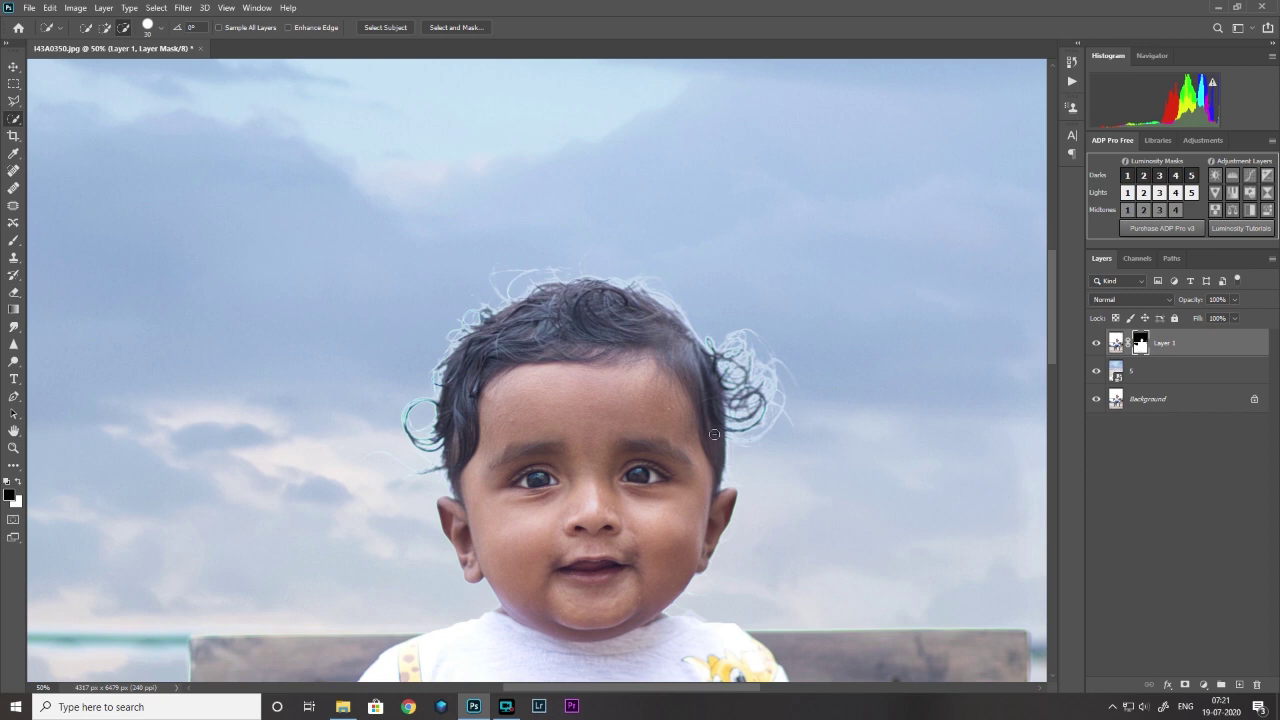
{"action": "key", "text": "ctrl+0"}
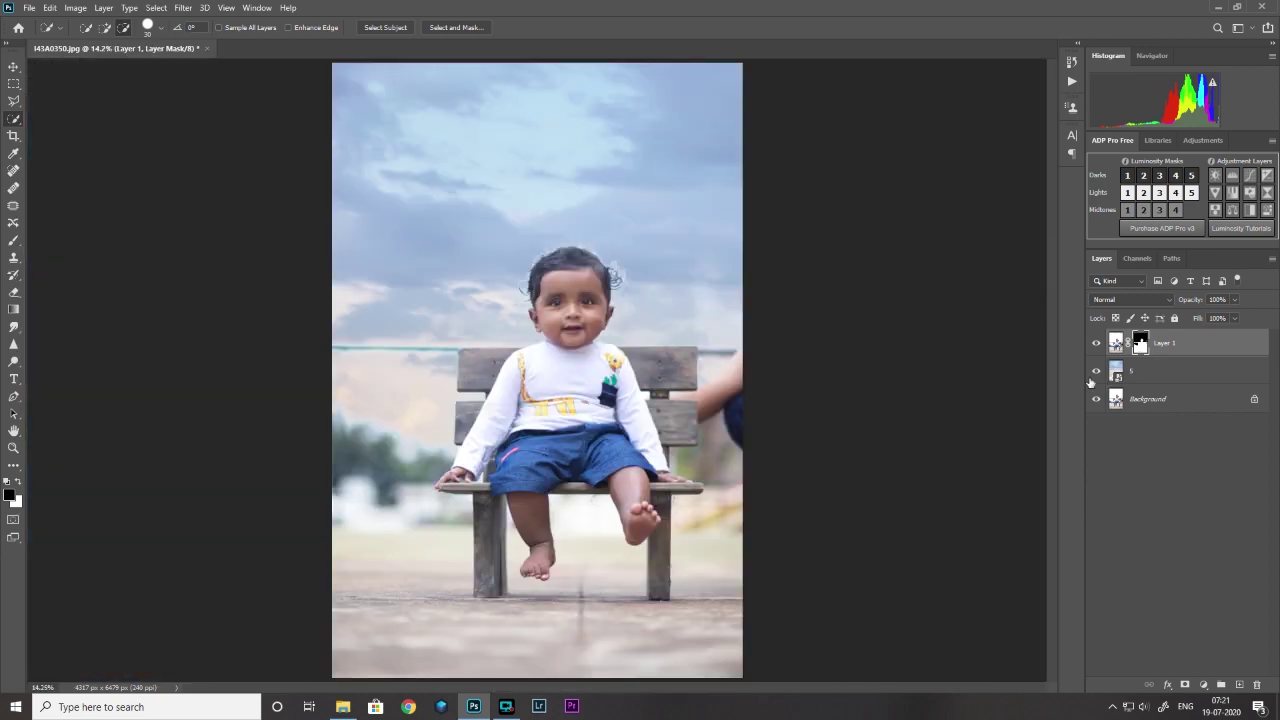
{"action": "left_click", "coordinate": [1116, 371]}
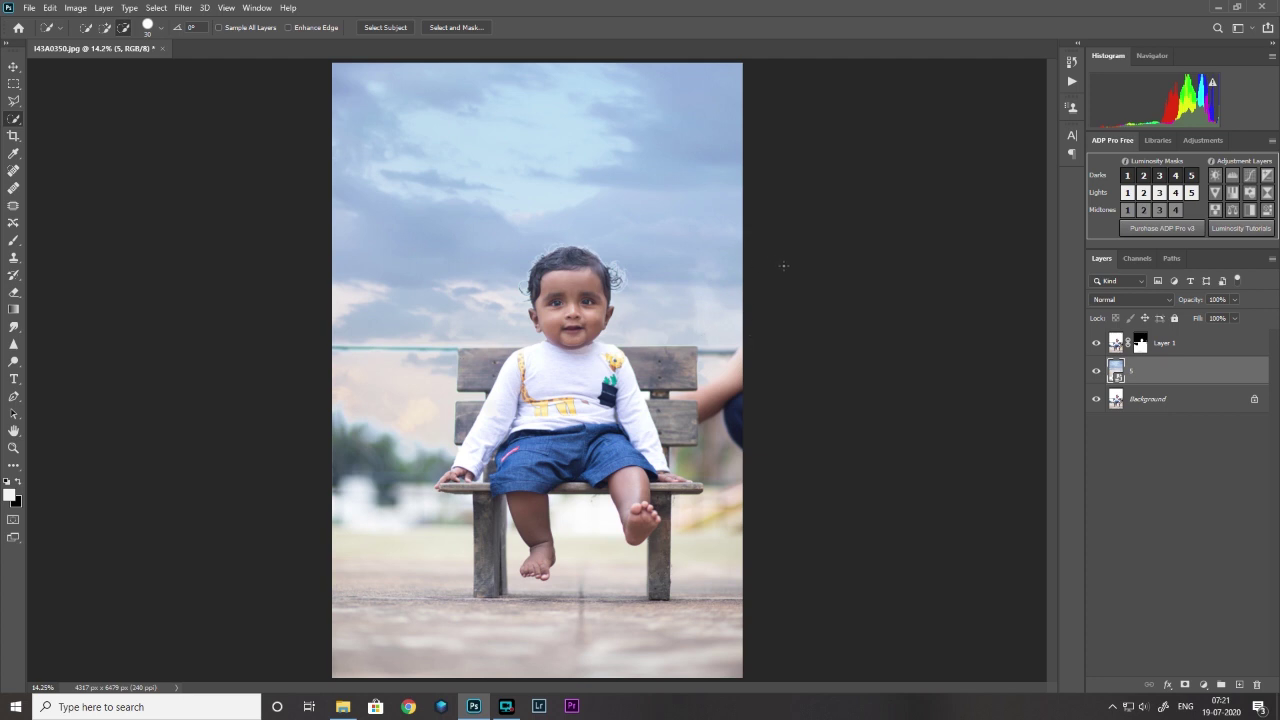
Step: Flatten the sky composite into a single Background layer
{"action": "left_click", "coordinate": [29, 7]}
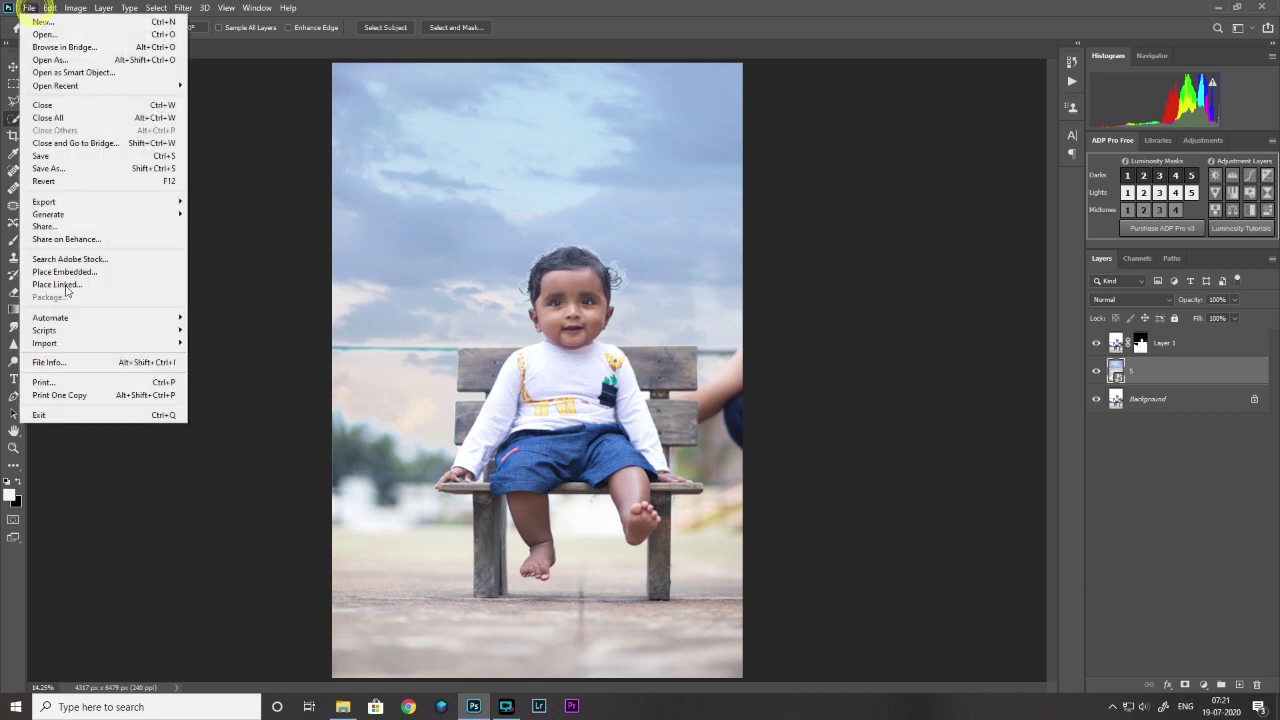
{"action": "left_click", "coordinate": [40, 183]}
{"action": "right_click", "coordinate": [1150, 346]}
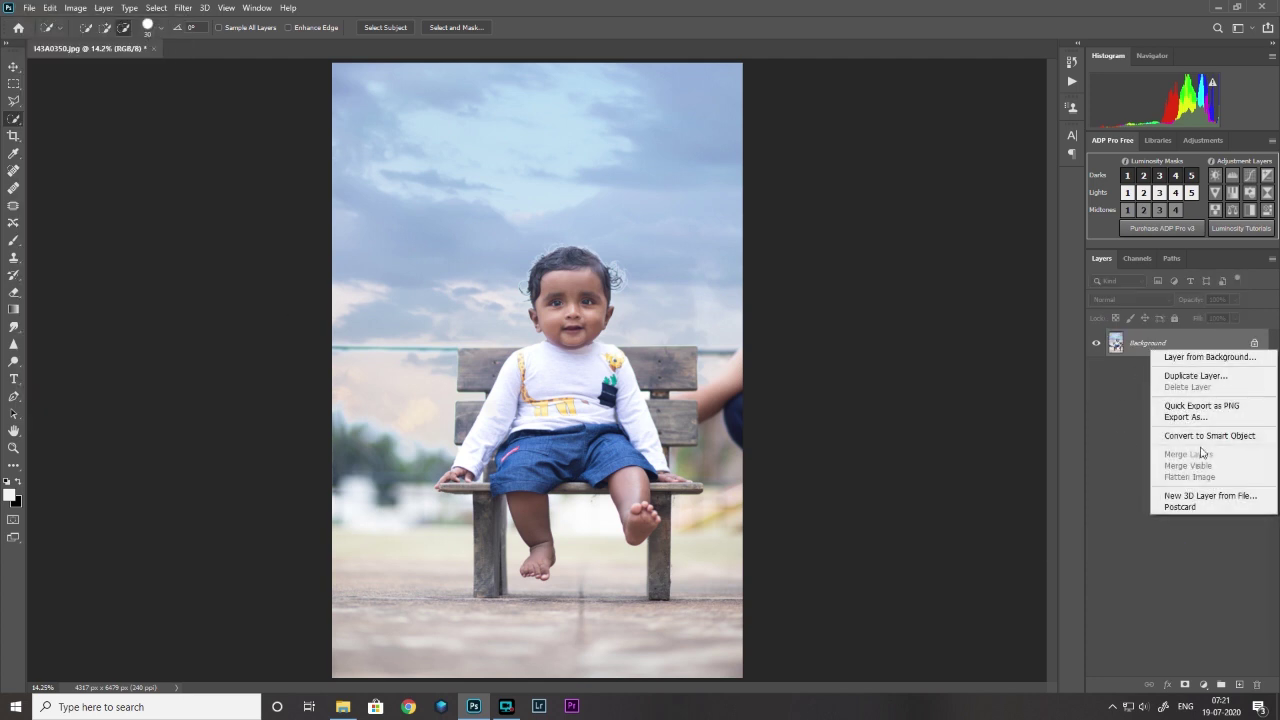
{"action": "left_click", "coordinate": [1121, 417]}
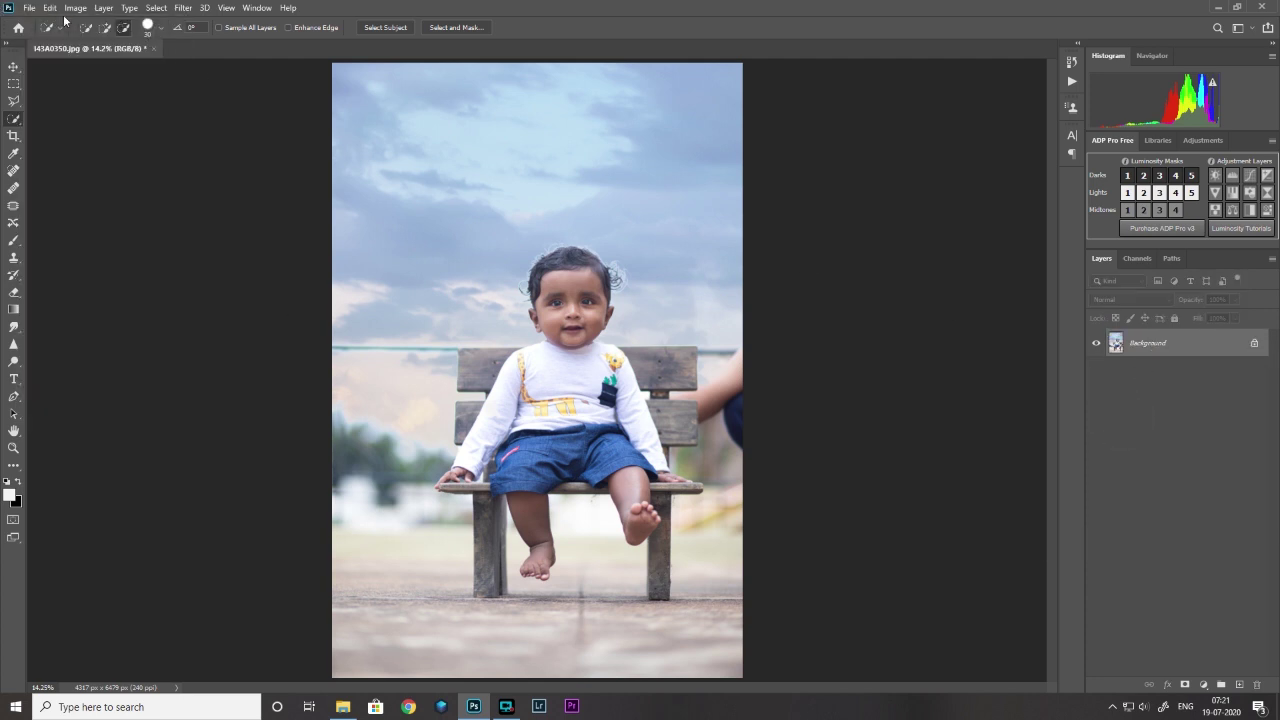
Step: Save the image as I43A0350PS.jpg at JPEG quality 12 (Maximum) and close it
{"action": "left_click", "coordinate": [29, 7]}
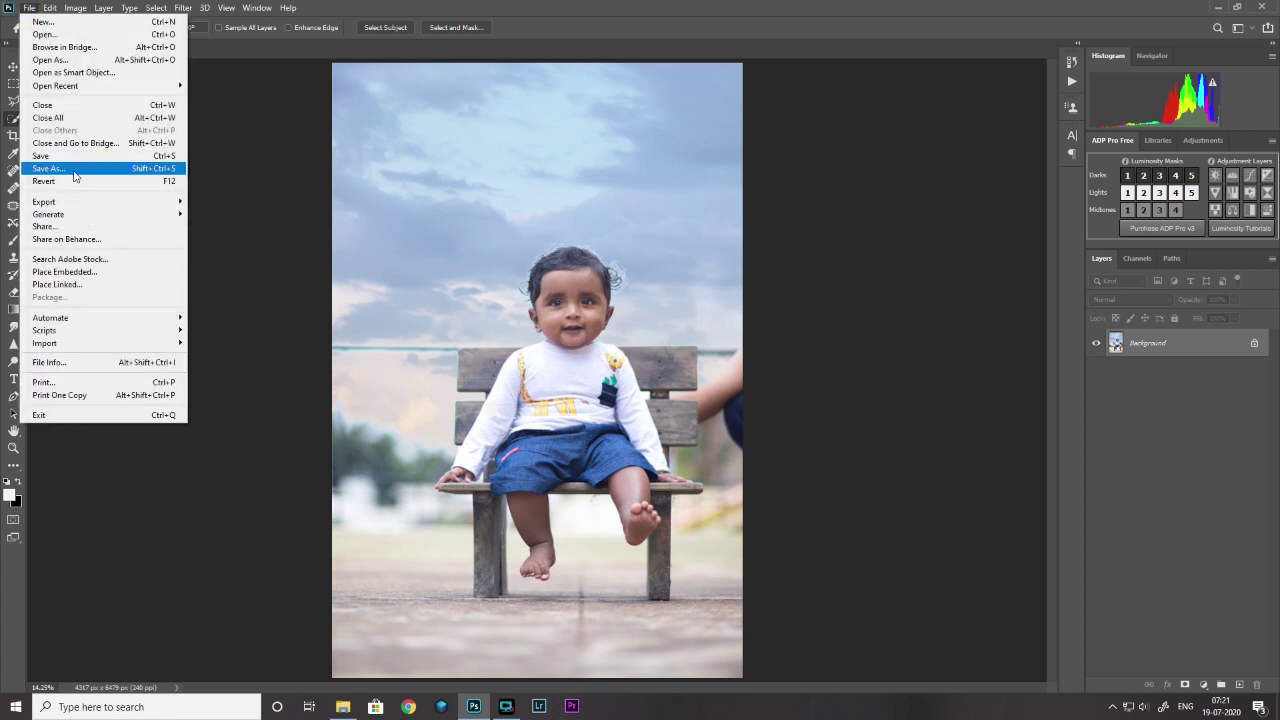
{"action": "left_click", "coordinate": [40, 156]}
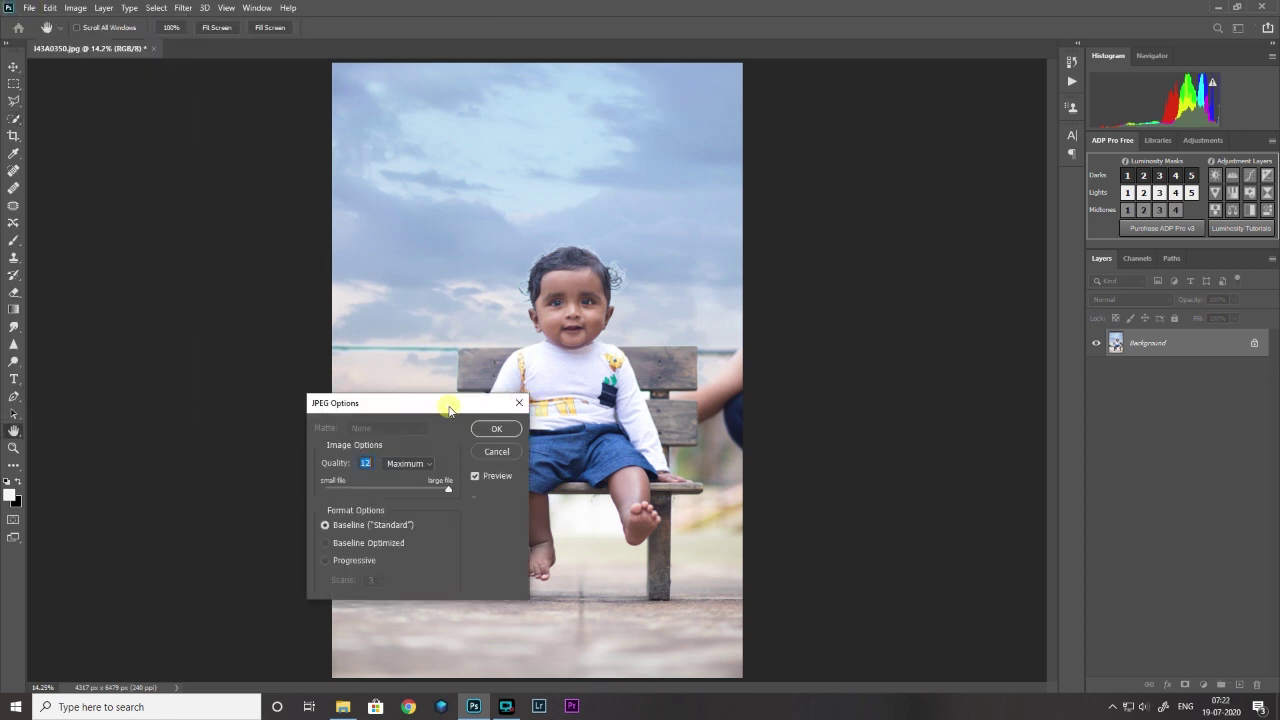
{"action": "left_click", "coordinate": [498, 429]}
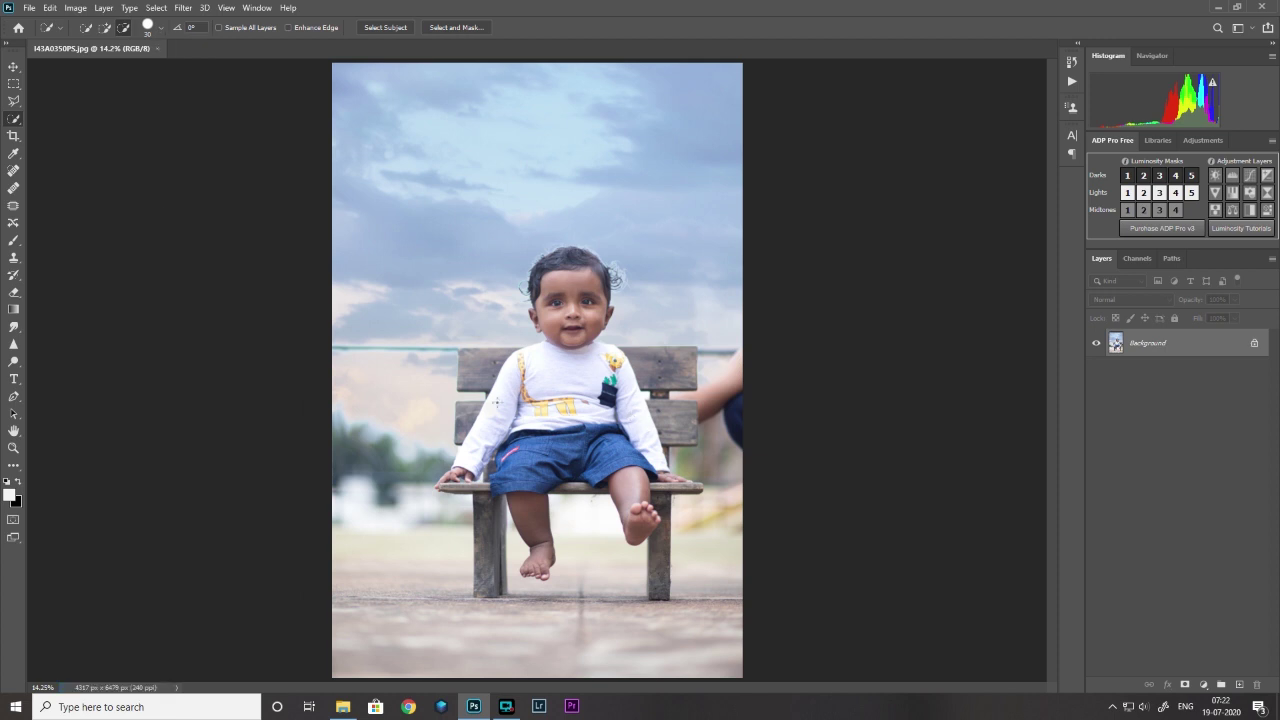
{"action": "left_click", "coordinate": [157, 48]}
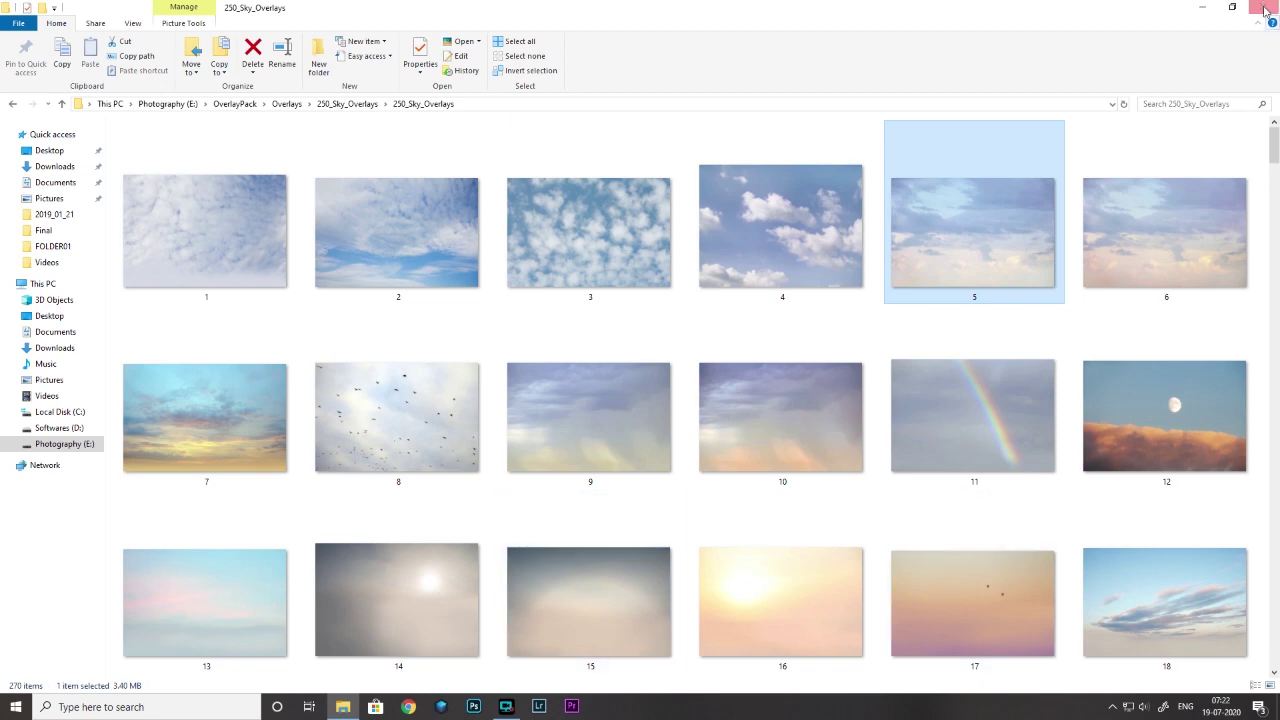
Step: Close the 250_Sky_Overlays window and launch Luminar 4 from the desktop shortcut
{"action": "left_click", "coordinate": [1263, 7]}
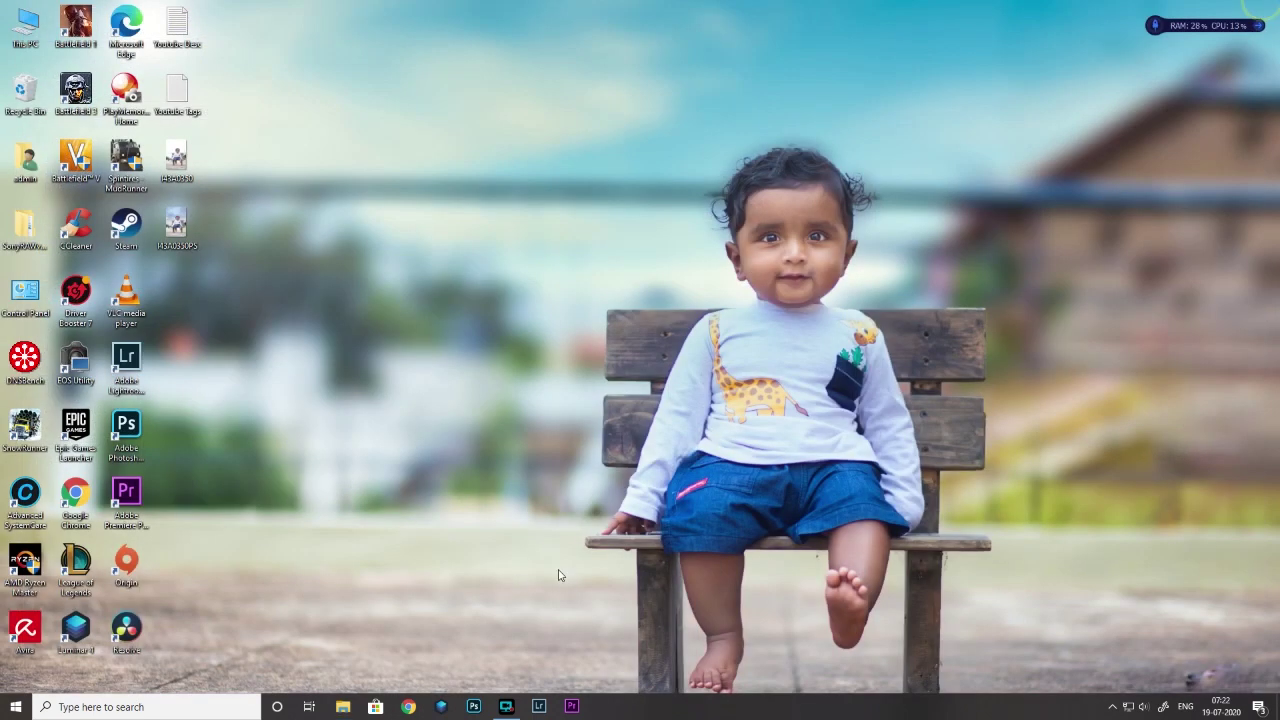
{"action": "double_click", "coordinate": [70, 630]}
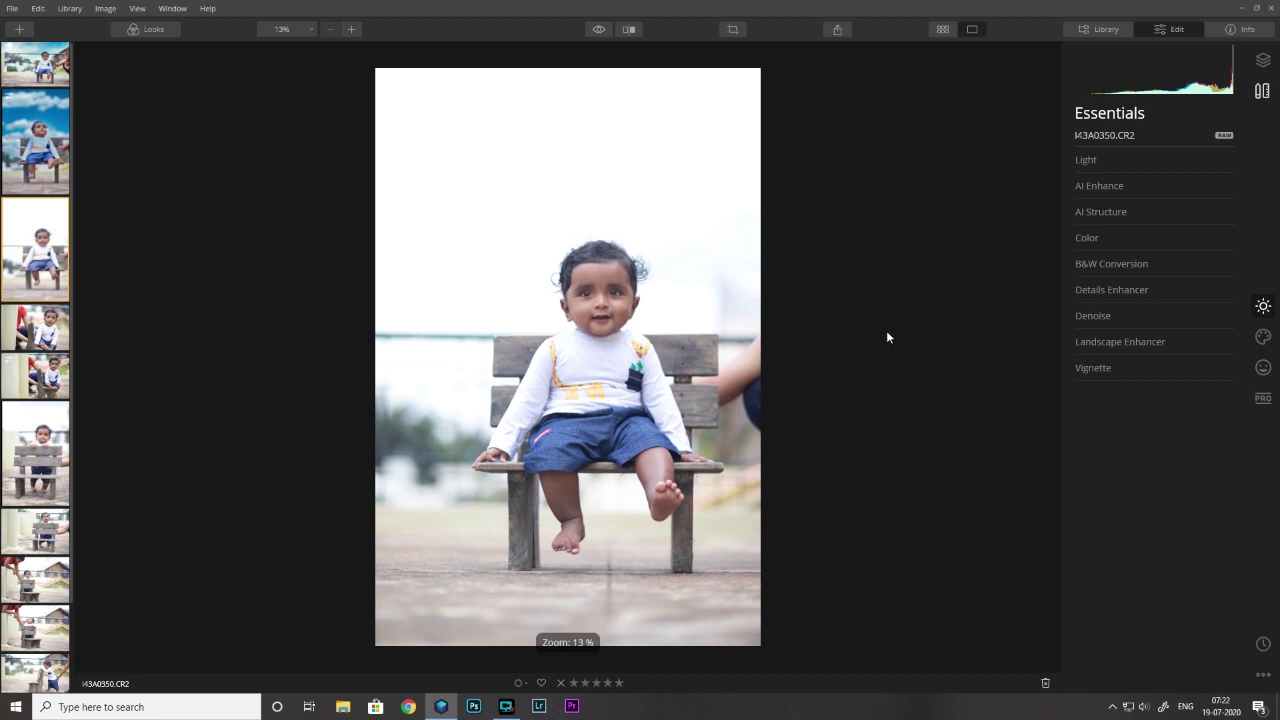
Step: Set AI Accent to 9 and Vibrance to 15 in the Essentials tools
{"action": "left_click", "coordinate": [1087, 161]}
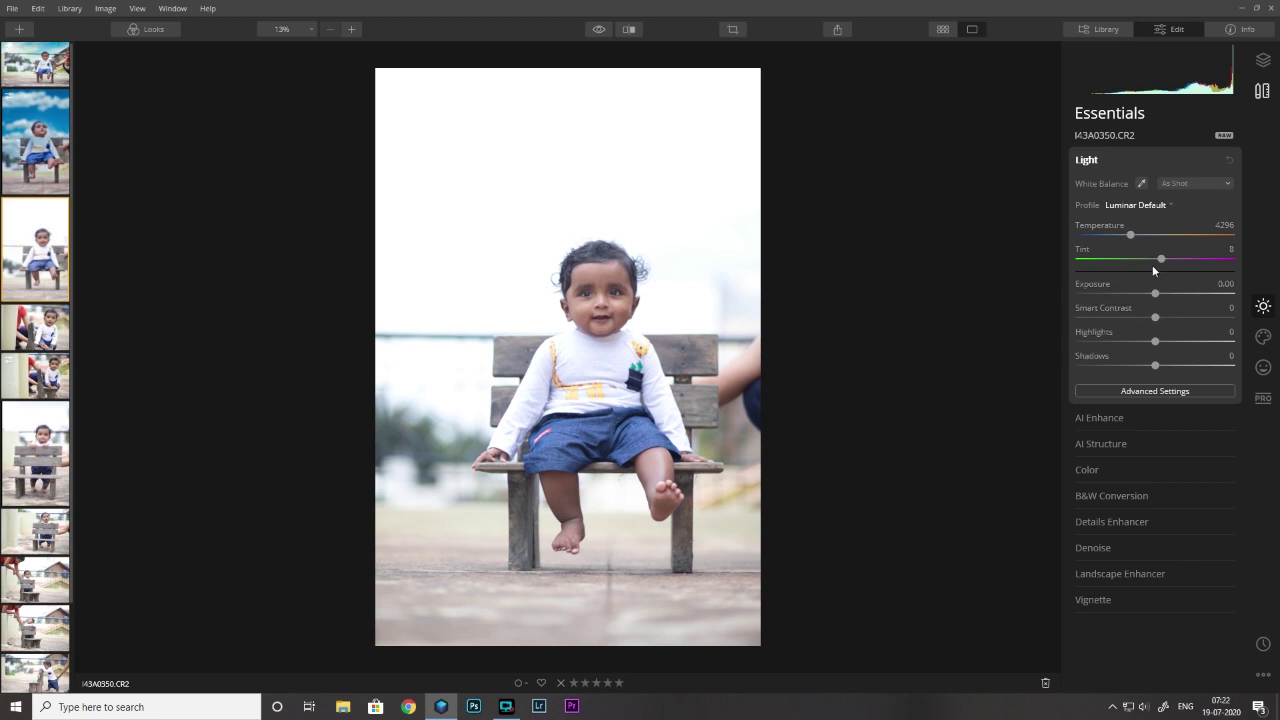
{"action": "left_click", "coordinate": [1109, 423]}
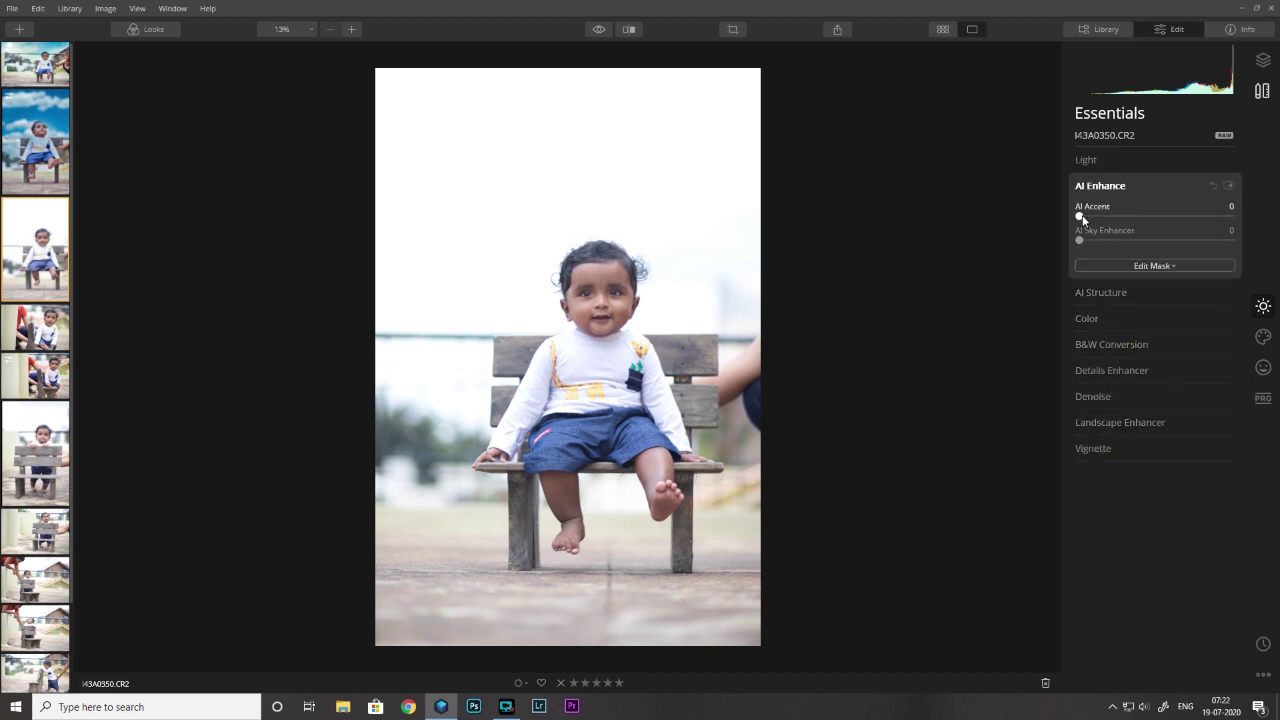
{"action": "left_click_drag", "start_coordinate": [1082, 218], "coordinate": [1095, 217]}
{"action": "left_click", "coordinate": [1106, 318]}
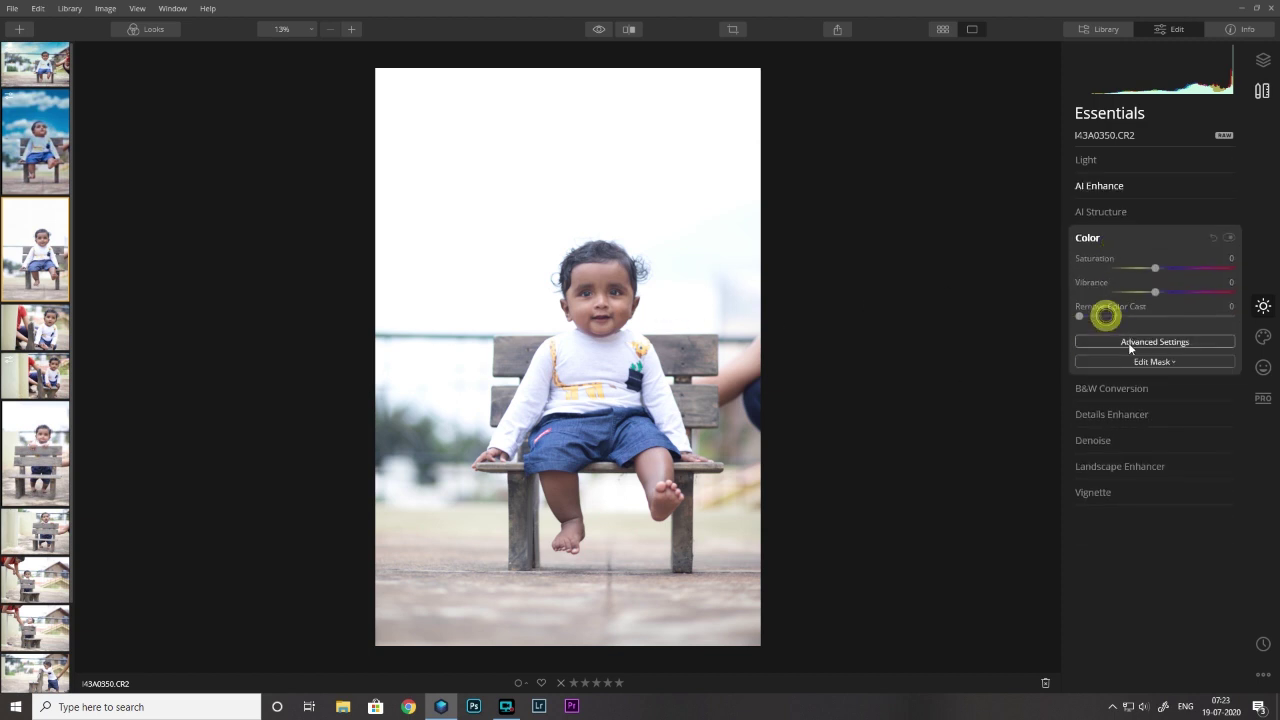
{"action": "left_click_drag", "start_coordinate": [1155, 291], "coordinate": [1166, 292]}
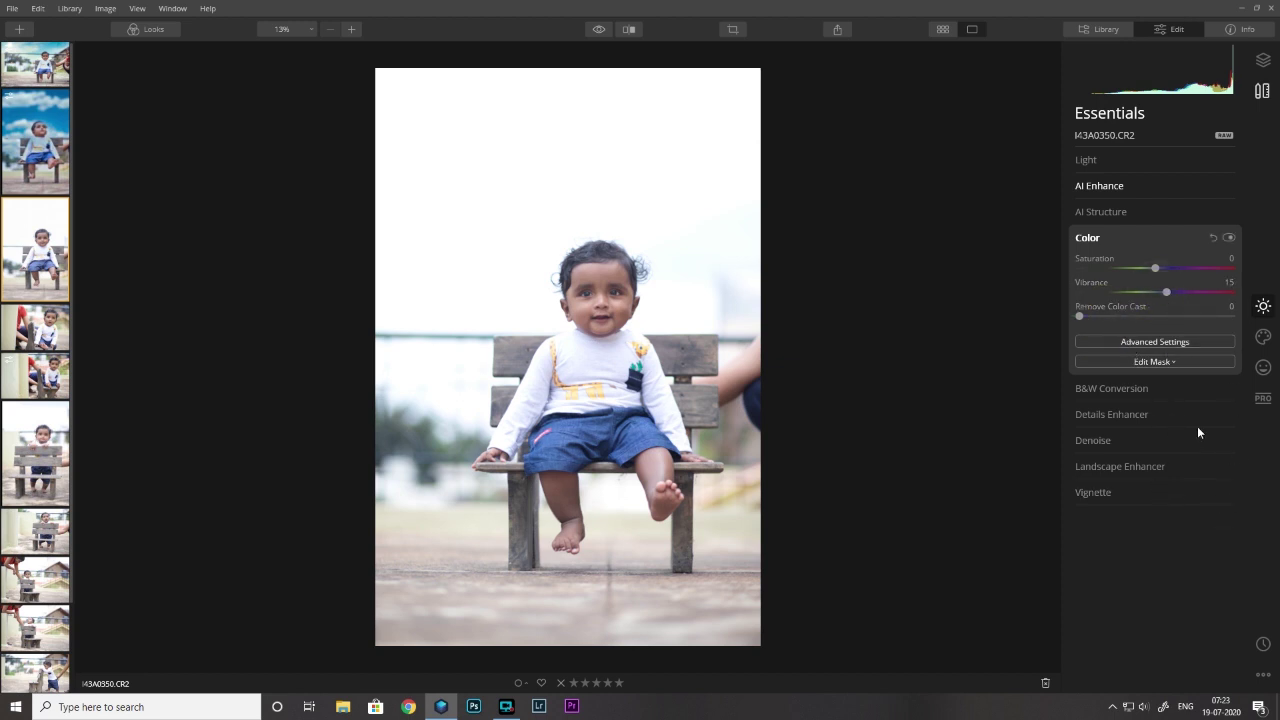
{"action": "left_click", "coordinate": [1263, 337]}
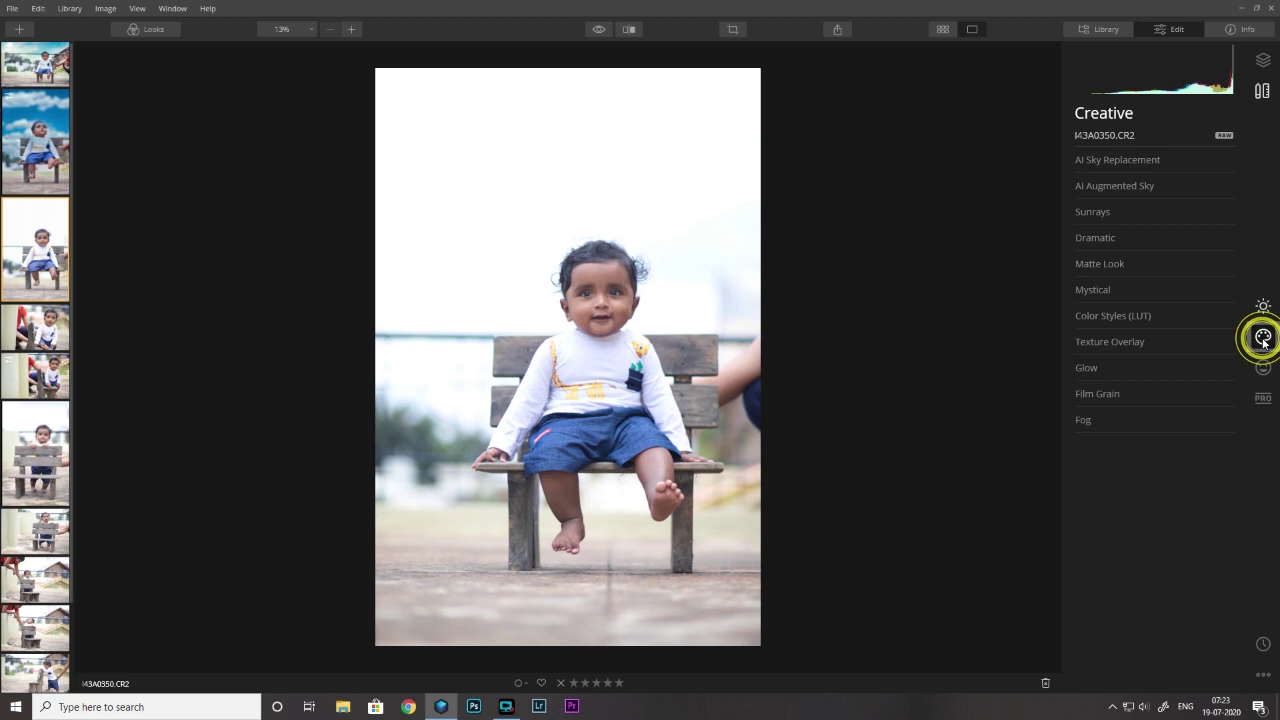
Step: Choose the Blue Sky 4 preset in AI Sky Replacement's Sky Selection
{"action": "left_click", "coordinate": [1153, 162]}
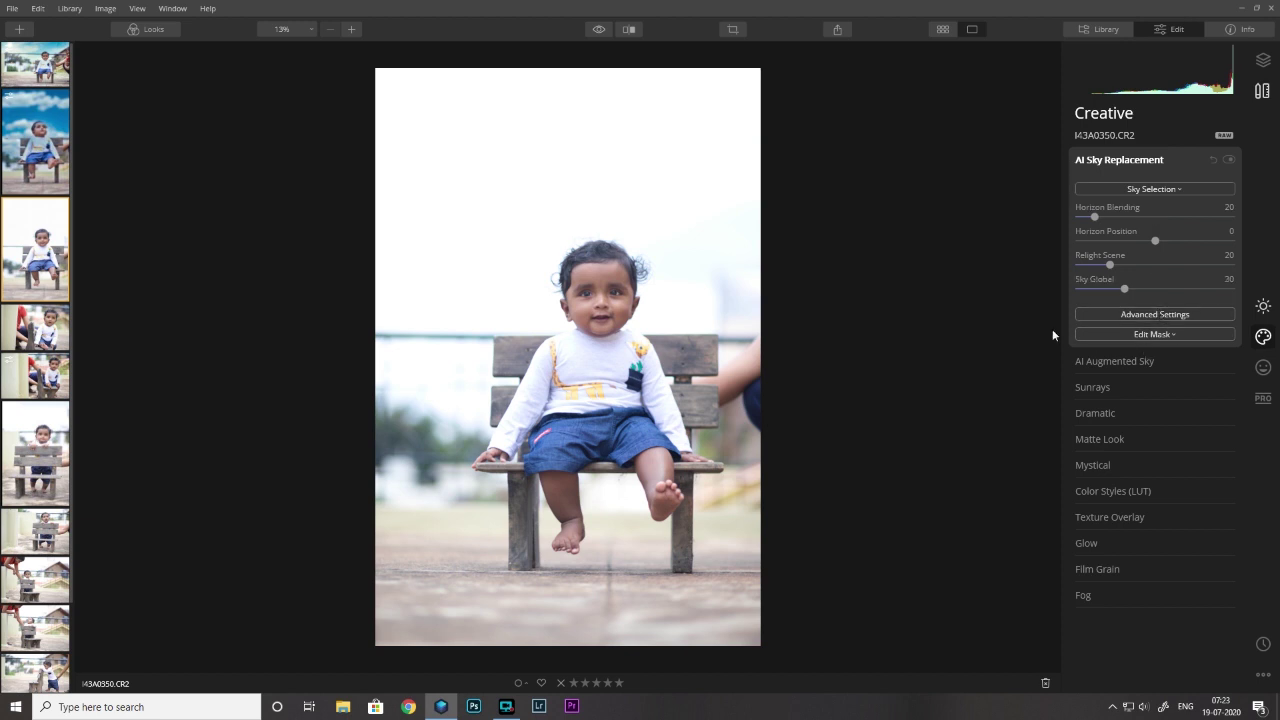
{"action": "left_click", "coordinate": [1182, 188]}
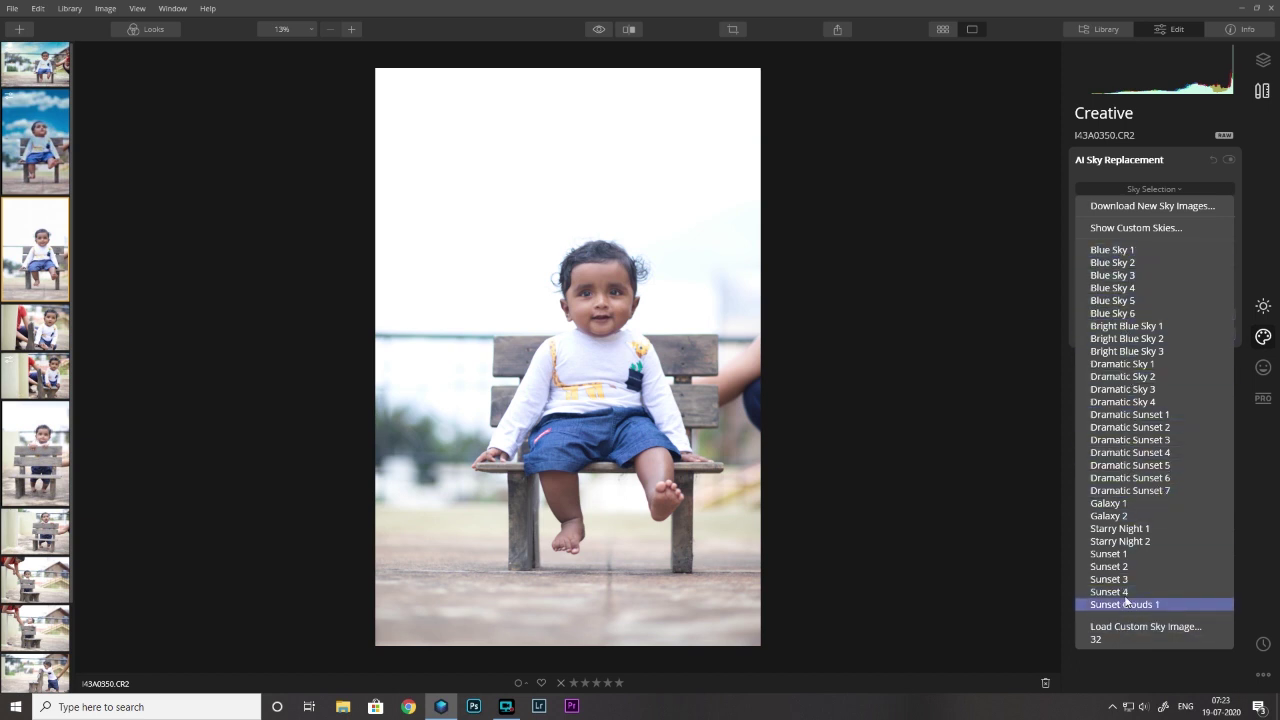
{"action": "left_click", "coordinate": [1124, 290]}
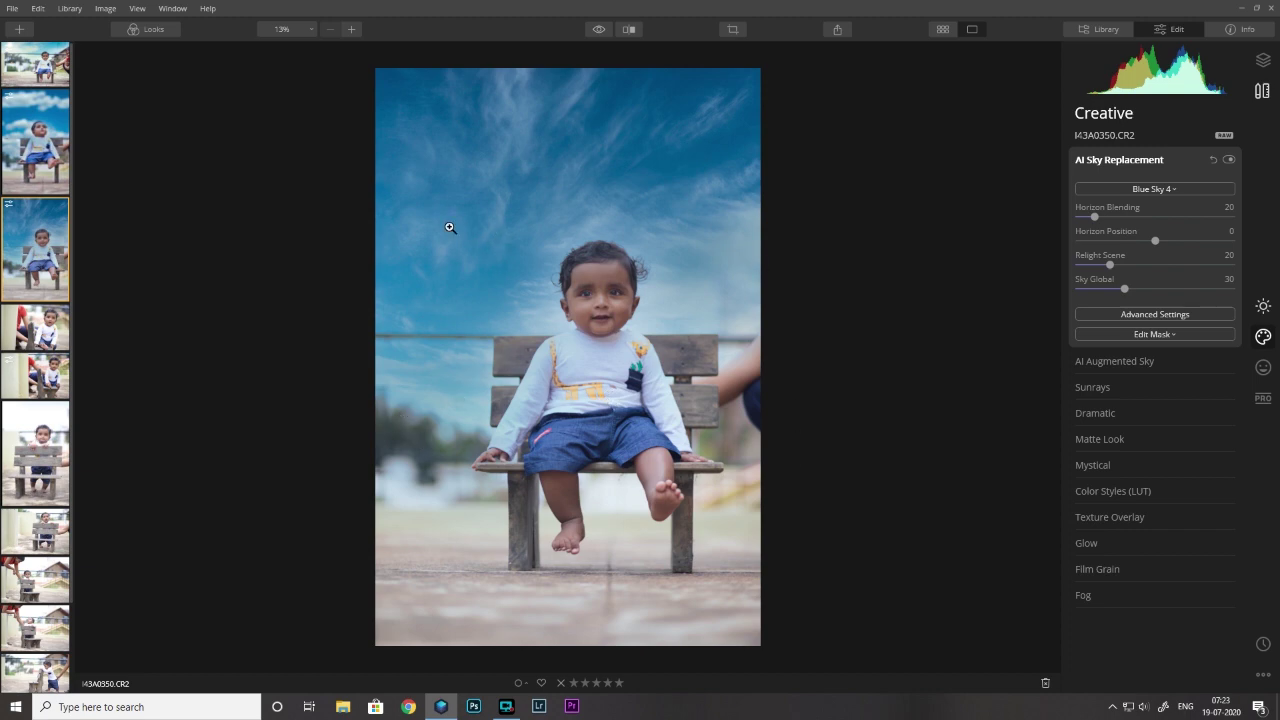
Step: Switch the sky to Blue Sky 1 and raise Sky Defocus to 97 in Advanced Settings
{"action": "left_click", "coordinate": [1155, 314]}
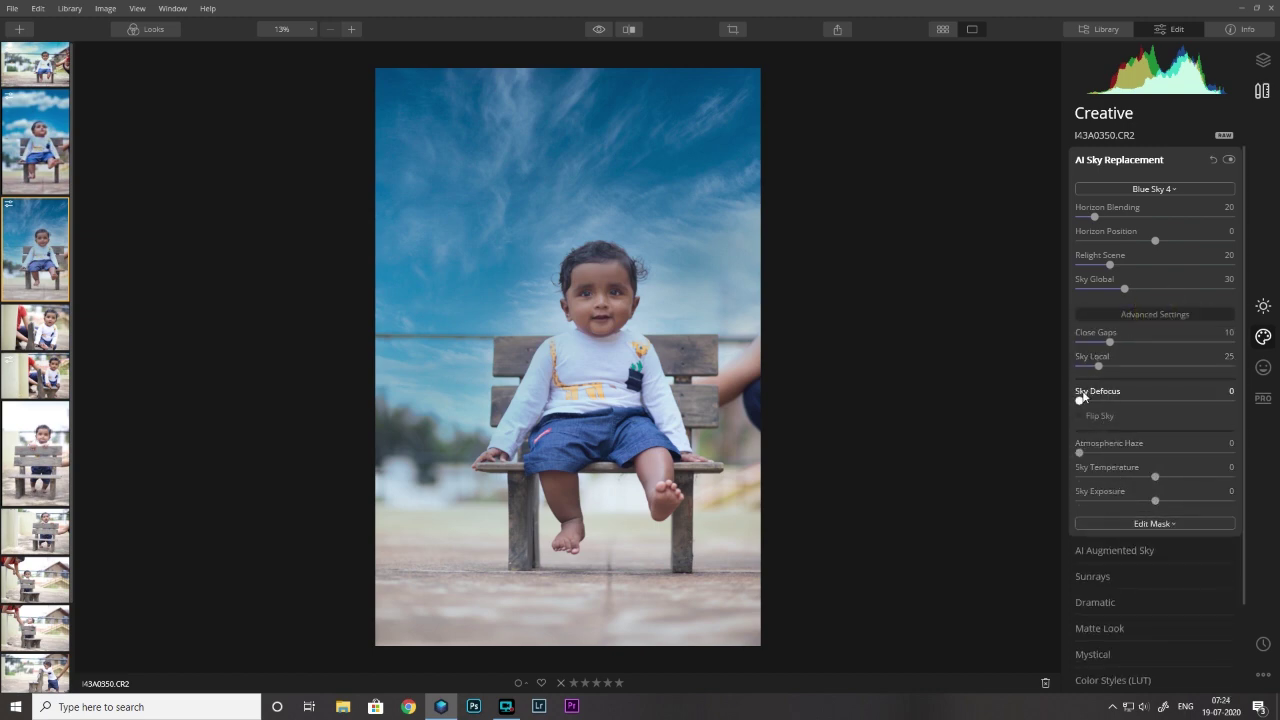
{"action": "left_click_drag", "start_coordinate": [1080, 402], "coordinate": [1174, 407]}
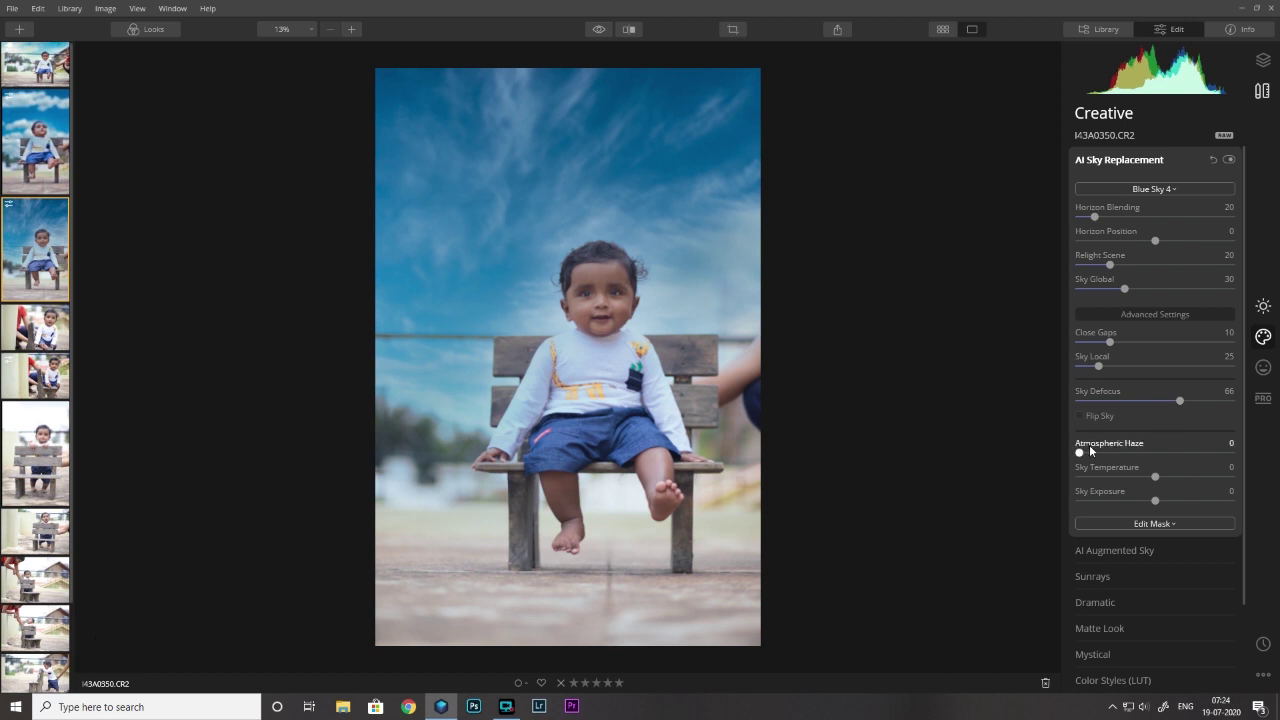
{"action": "left_click_drag", "start_coordinate": [1180, 400], "coordinate": [1212, 407]}
{"action": "left_click", "coordinate": [1178, 189]}
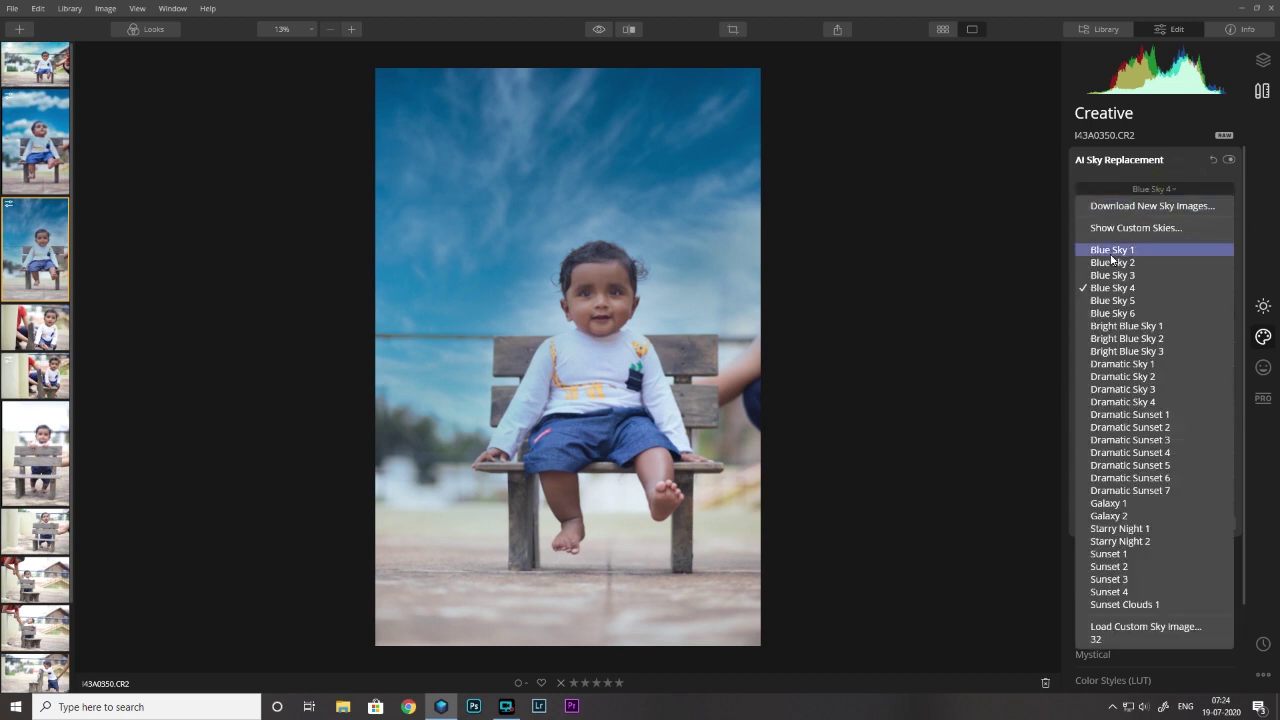
{"action": "left_click", "coordinate": [1112, 250]}
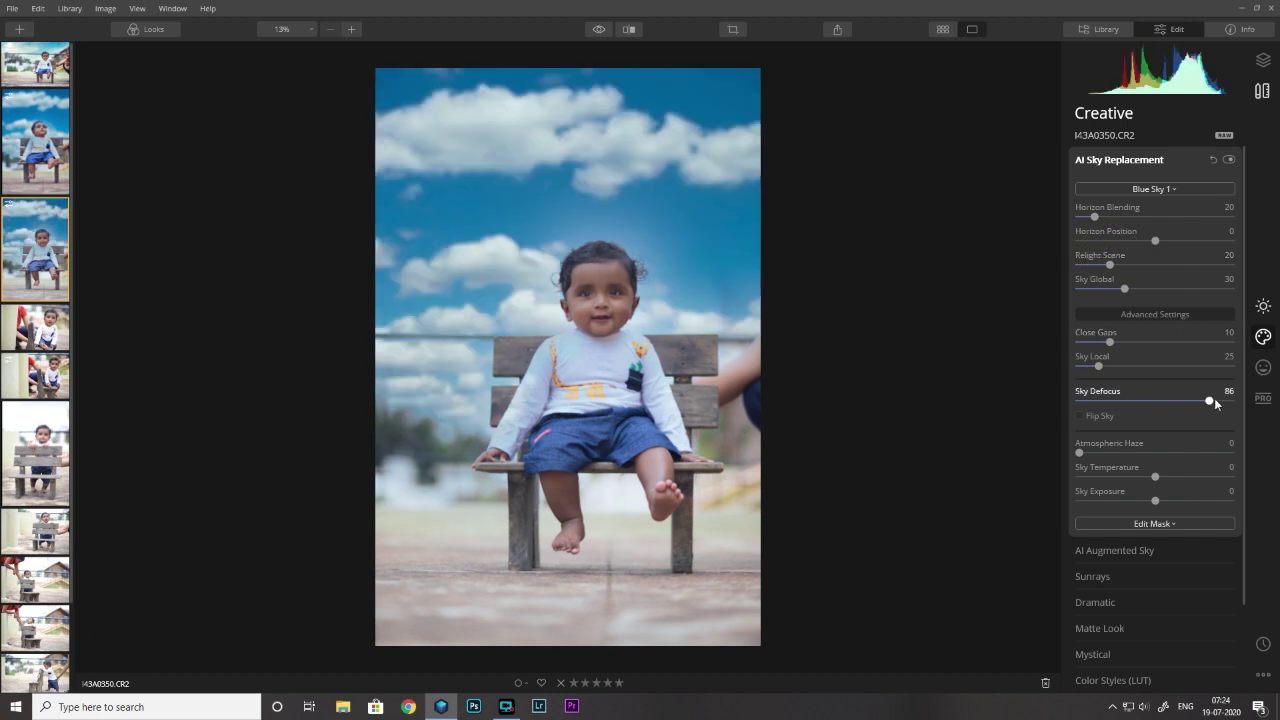
{"action": "left_click_drag", "start_coordinate": [1210, 401], "coordinate": [1227, 401]}
Step: From the sky preset list, choose to load a custom sky image
{"action": "left_click", "coordinate": [1160, 314]}
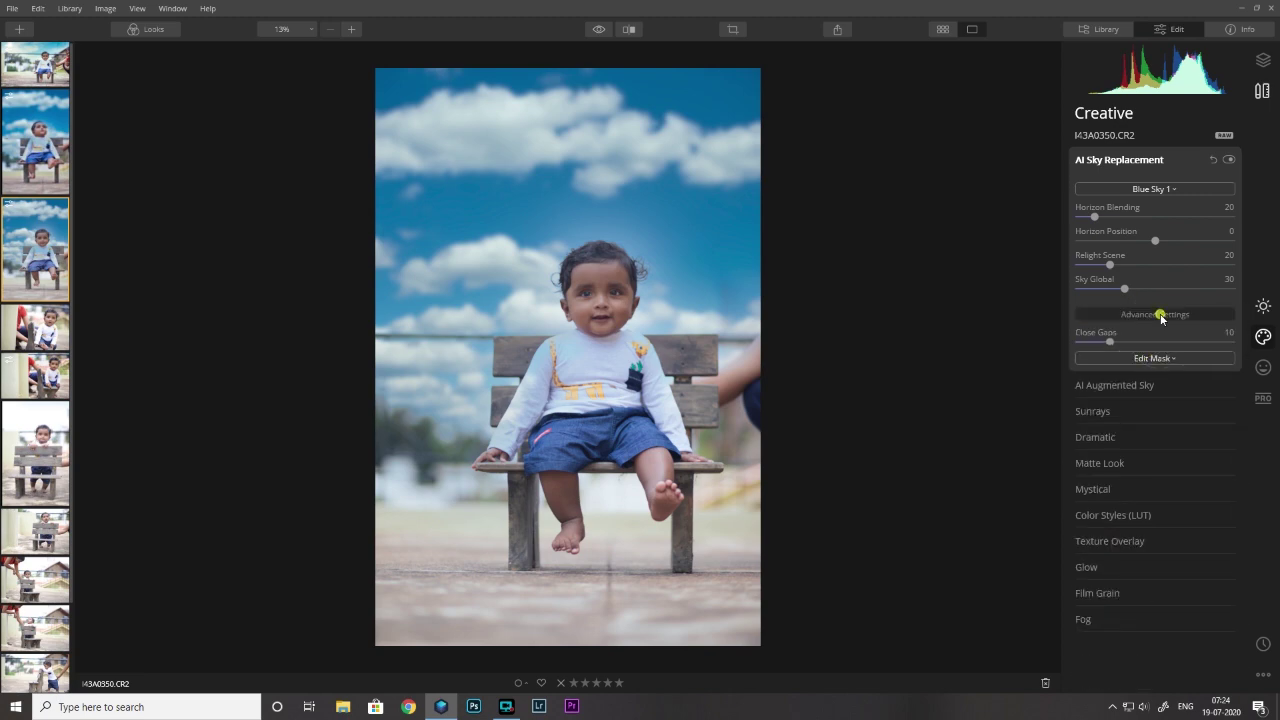
{"action": "left_click", "coordinate": [1160, 314]}
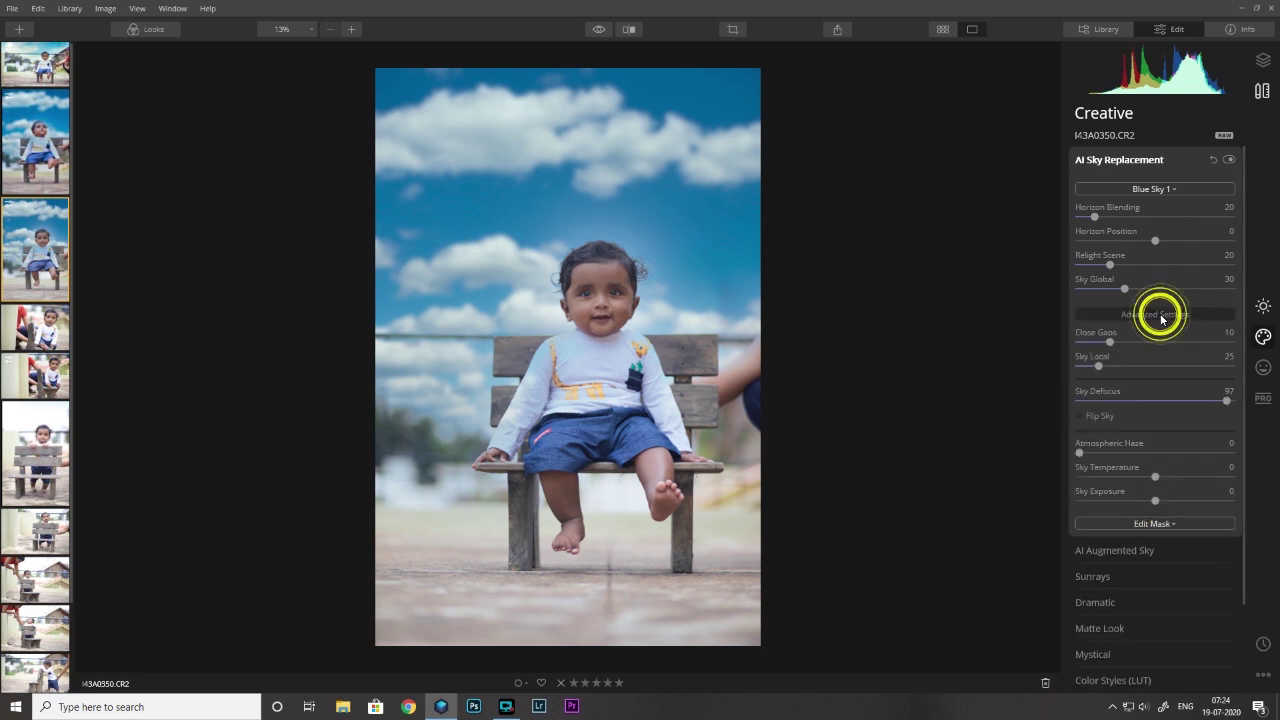
{"action": "left_click", "coordinate": [1160, 190]}
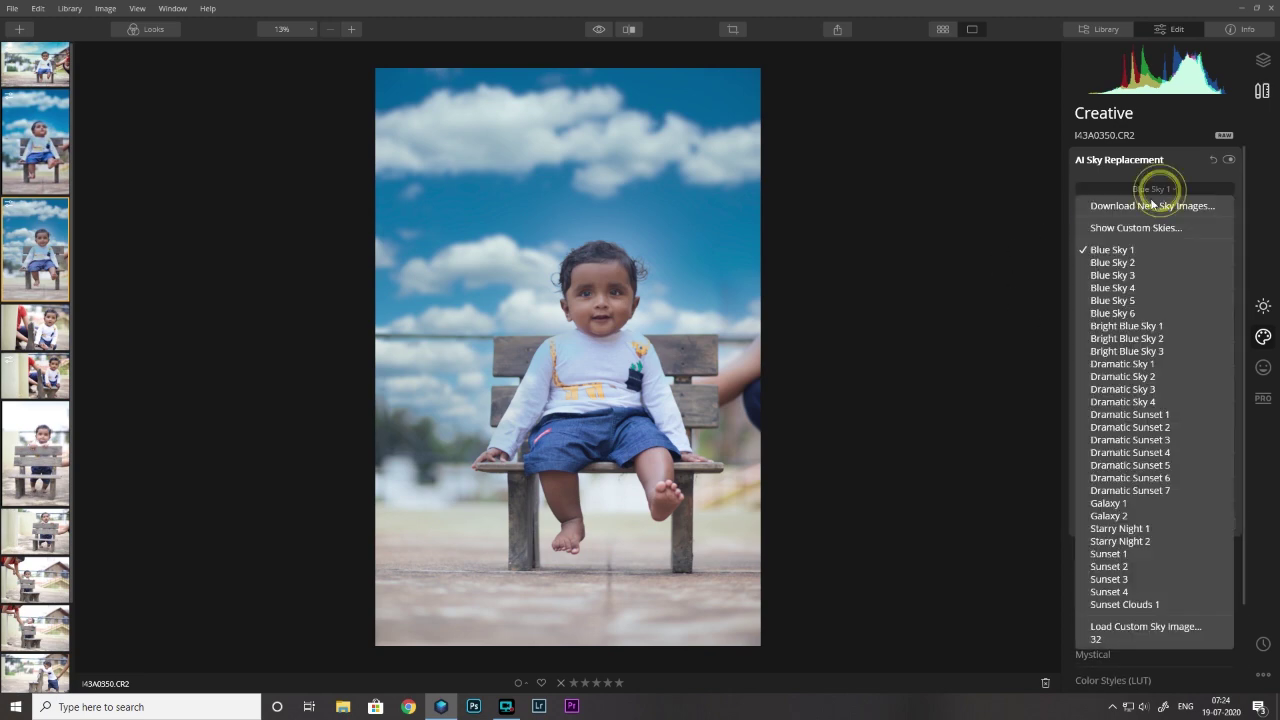
{"action": "left_click", "coordinate": [1149, 627]}
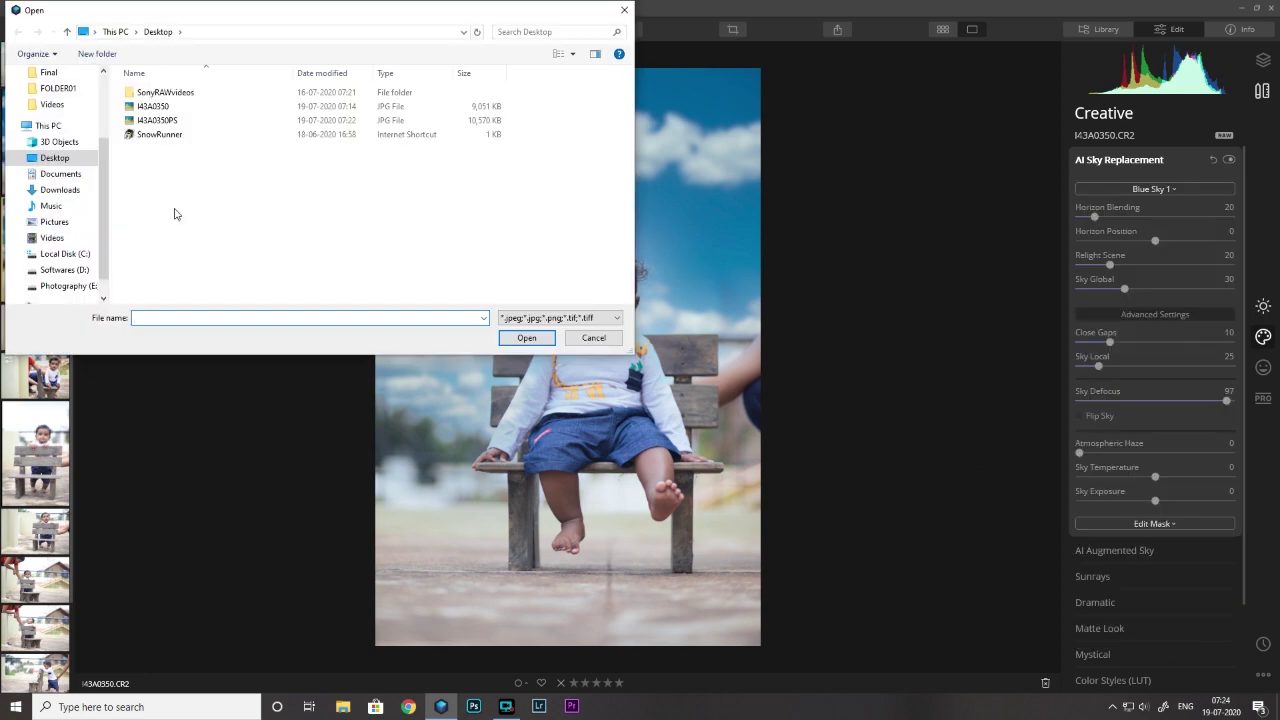
Step: Load sky image 5 from Photography (E:) > OverlayPack > Overlays > 250_Sky_Overlays > 250_Sky_Overlays
{"action": "left_click", "coordinate": [66, 272]}
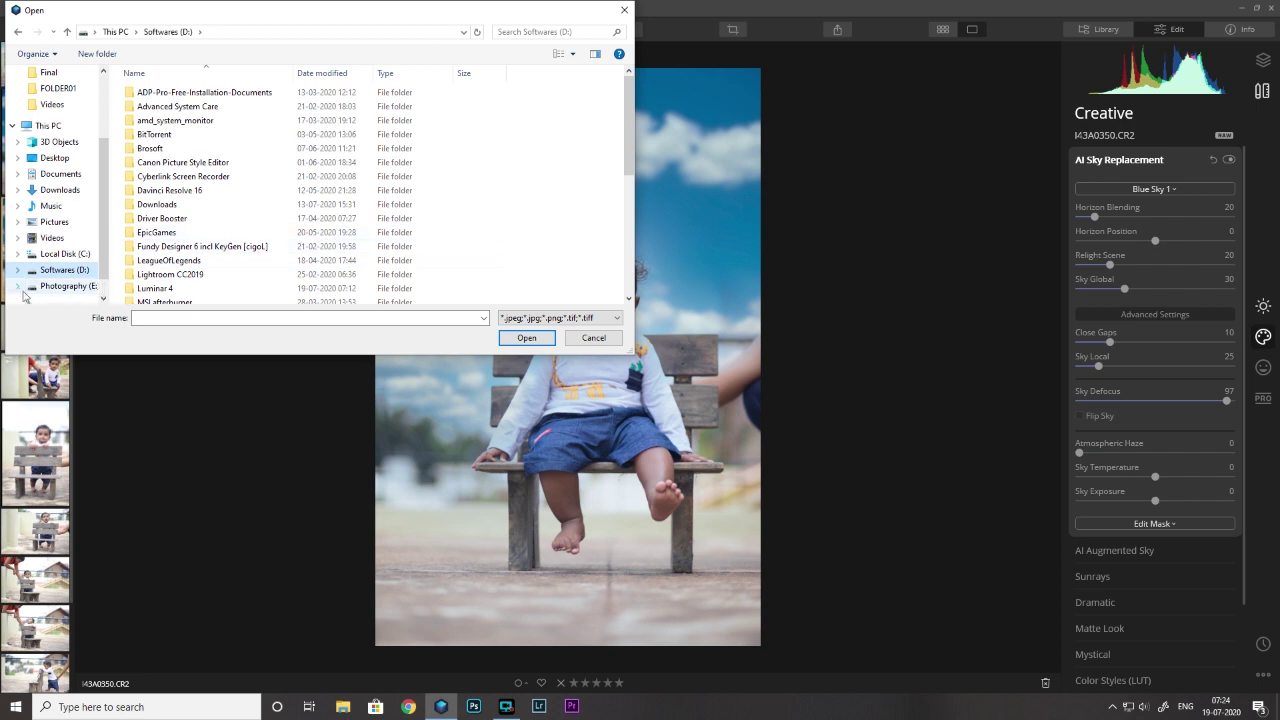
{"action": "left_click", "coordinate": [66, 286]}
{"action": "left_click", "coordinate": [165, 136]}
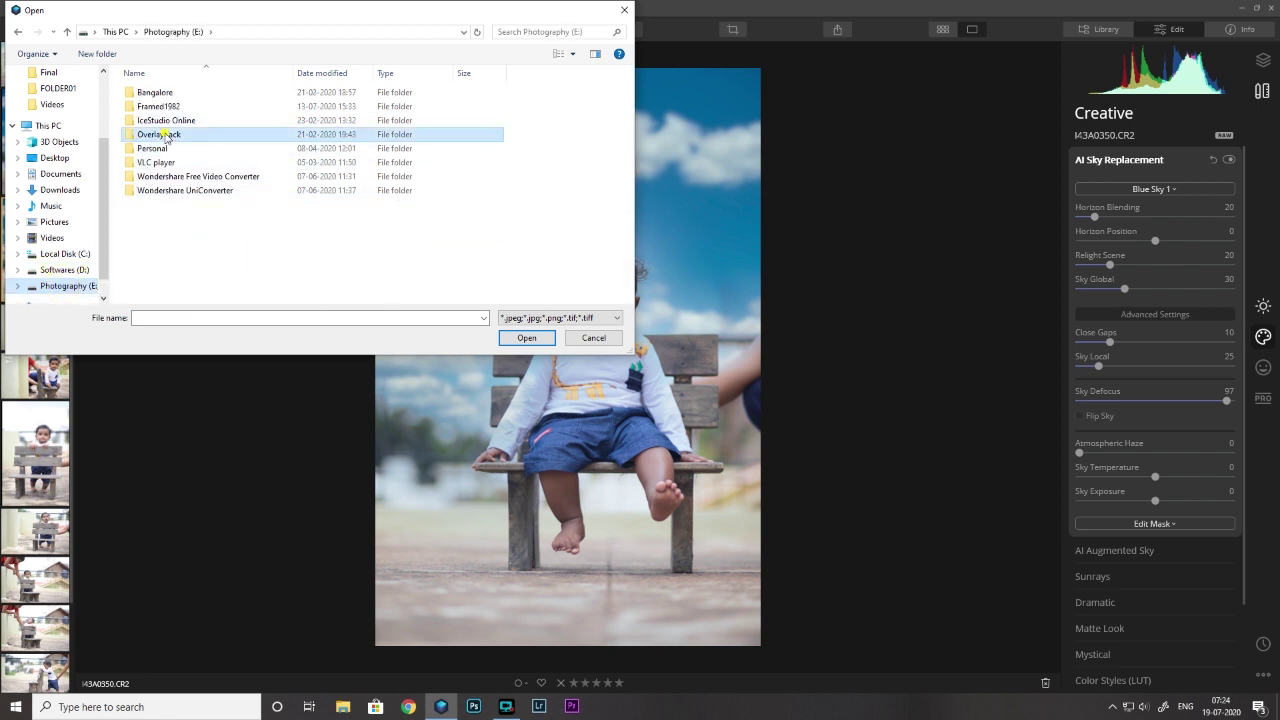
{"action": "double_click", "coordinate": [165, 136]}
{"action": "double_click", "coordinate": [158, 106]}
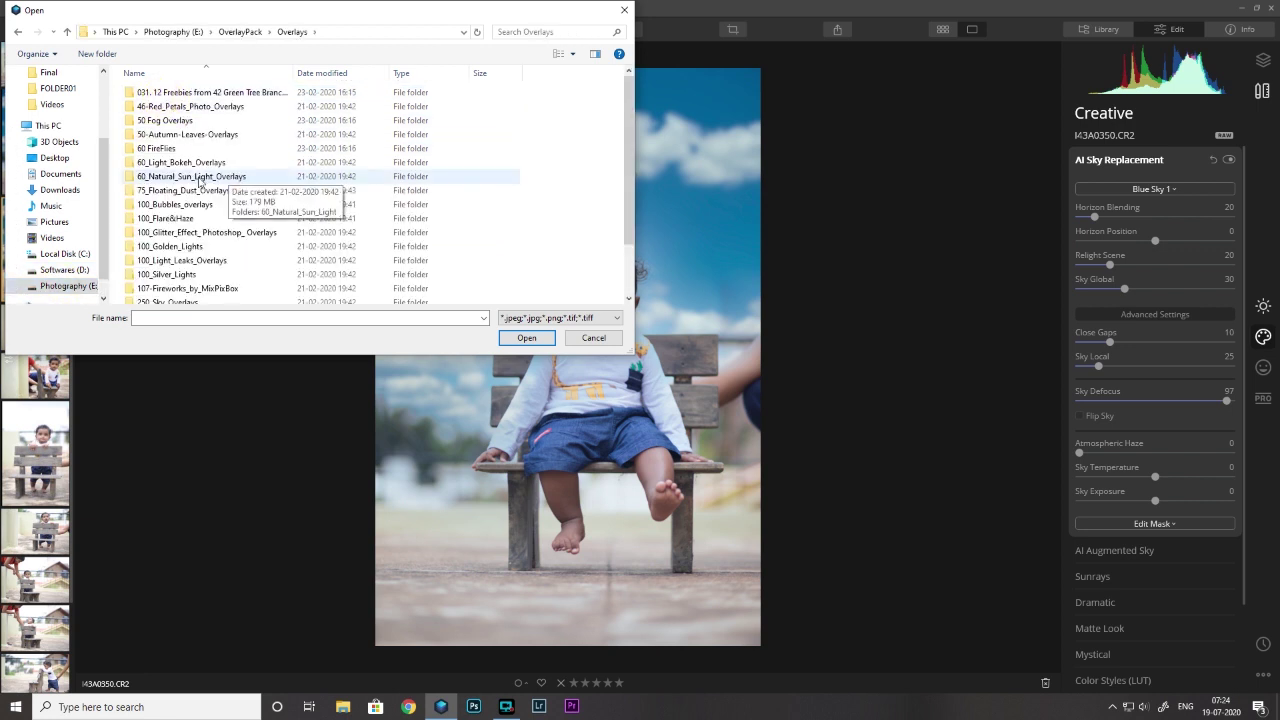
{"action": "scroll", "coordinate": [199, 185], "scroll_direction": "down", "scroll_amount": 2}
{"action": "left_click", "coordinate": [178, 241]}
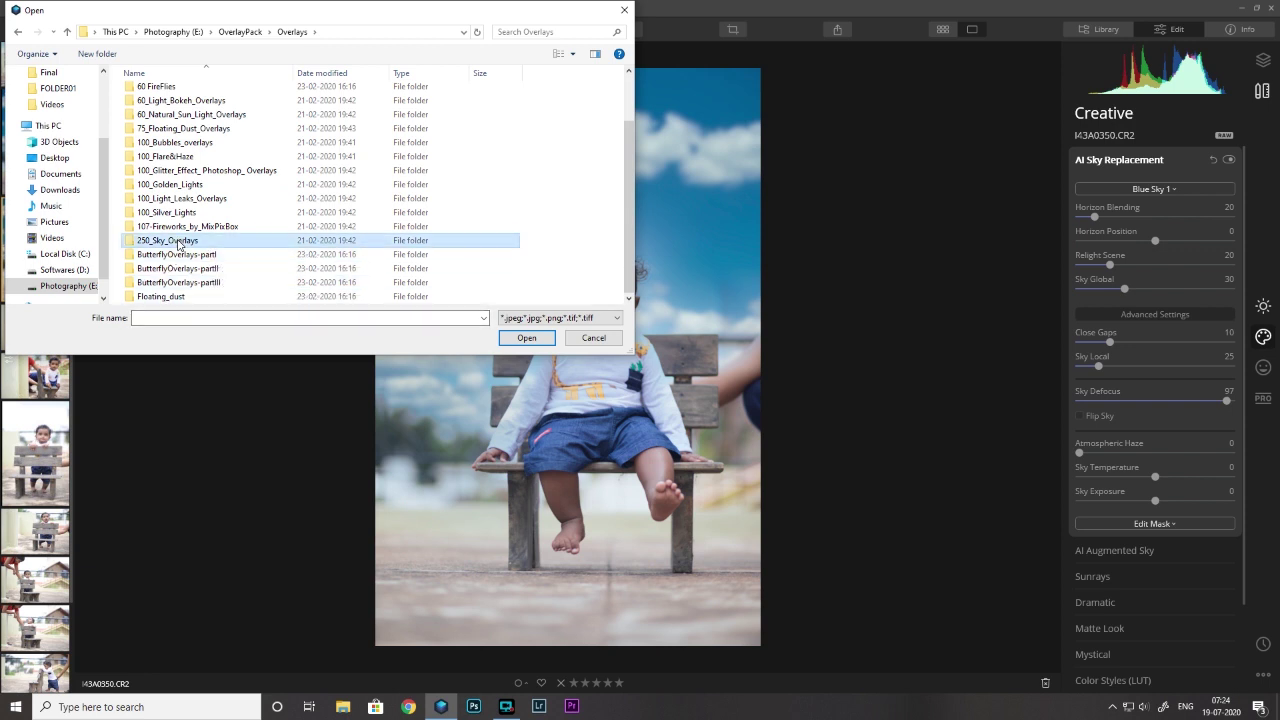
{"action": "double_click", "coordinate": [178, 241]}
{"action": "double_click", "coordinate": [180, 97]}
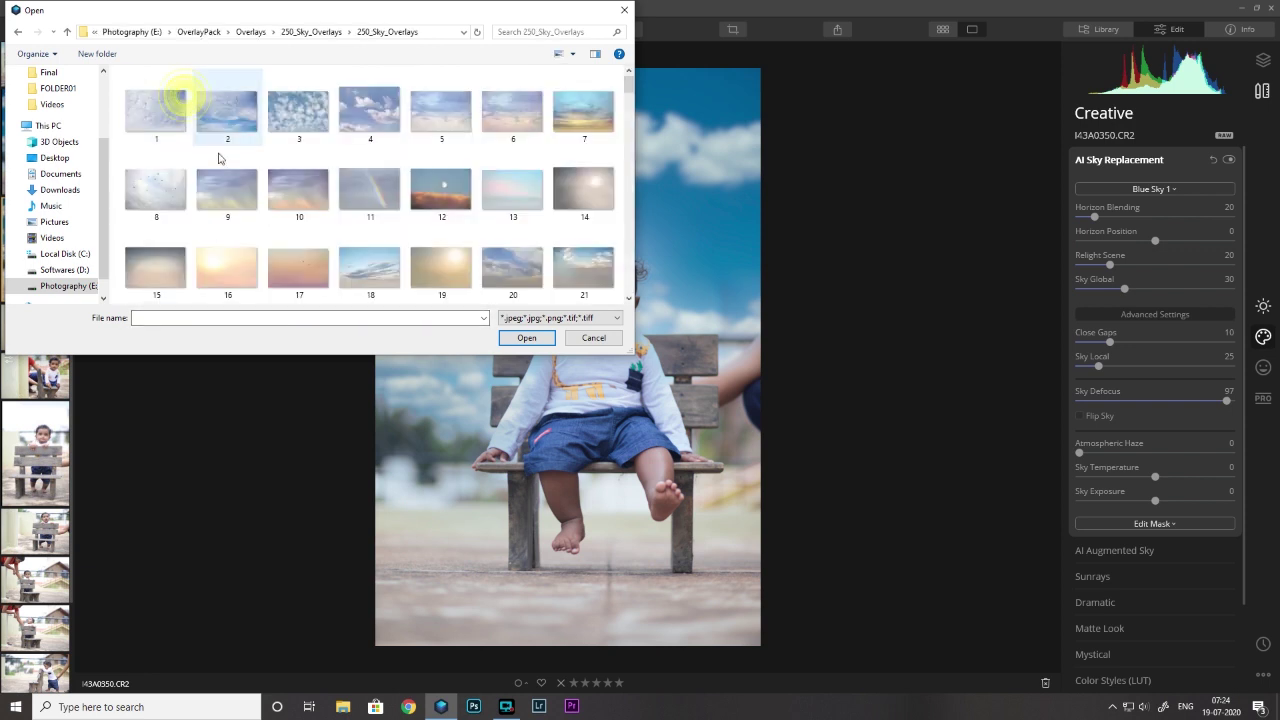
{"action": "left_click", "coordinate": [452, 114]}
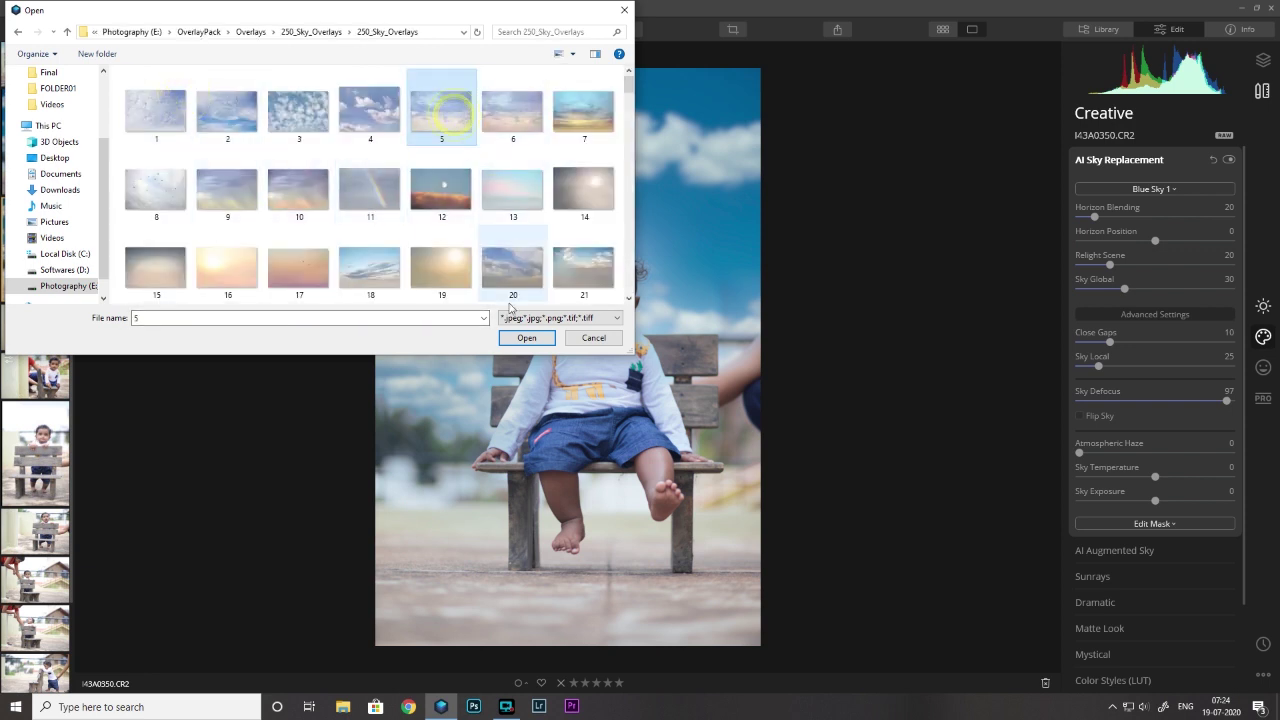
{"action": "left_click", "coordinate": [512, 337]}
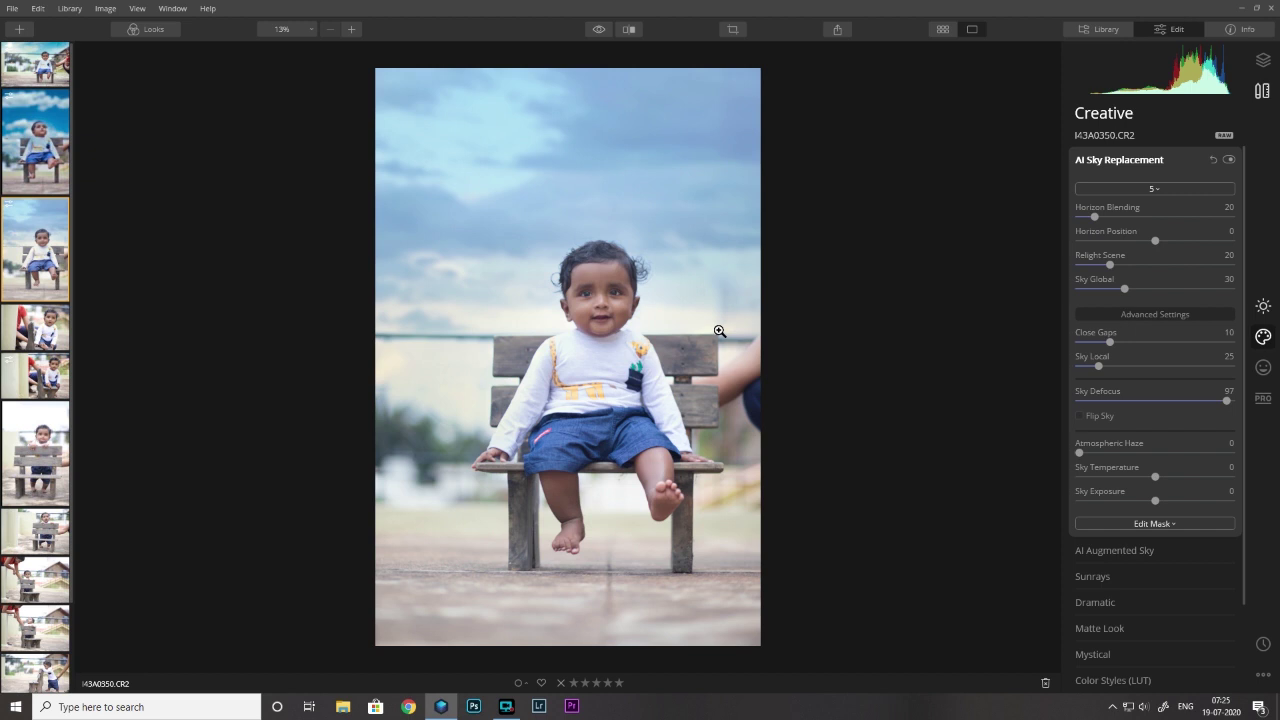
Step: Set Sky Defocus to 71, check the face at 50% zoom, then return to Fit to Screen
{"action": "left_click", "coordinate": [1187, 401]}
{"action": "left_click", "coordinate": [312, 29]}
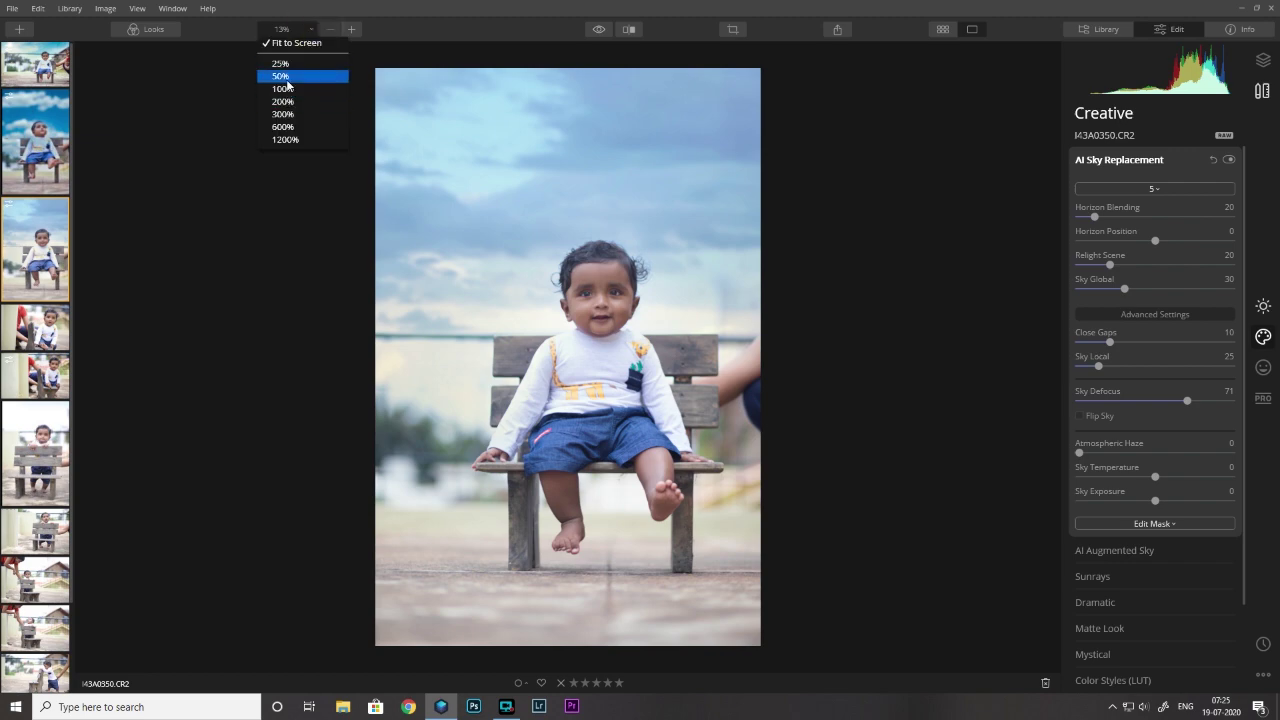
{"action": "left_click", "coordinate": [282, 76]}
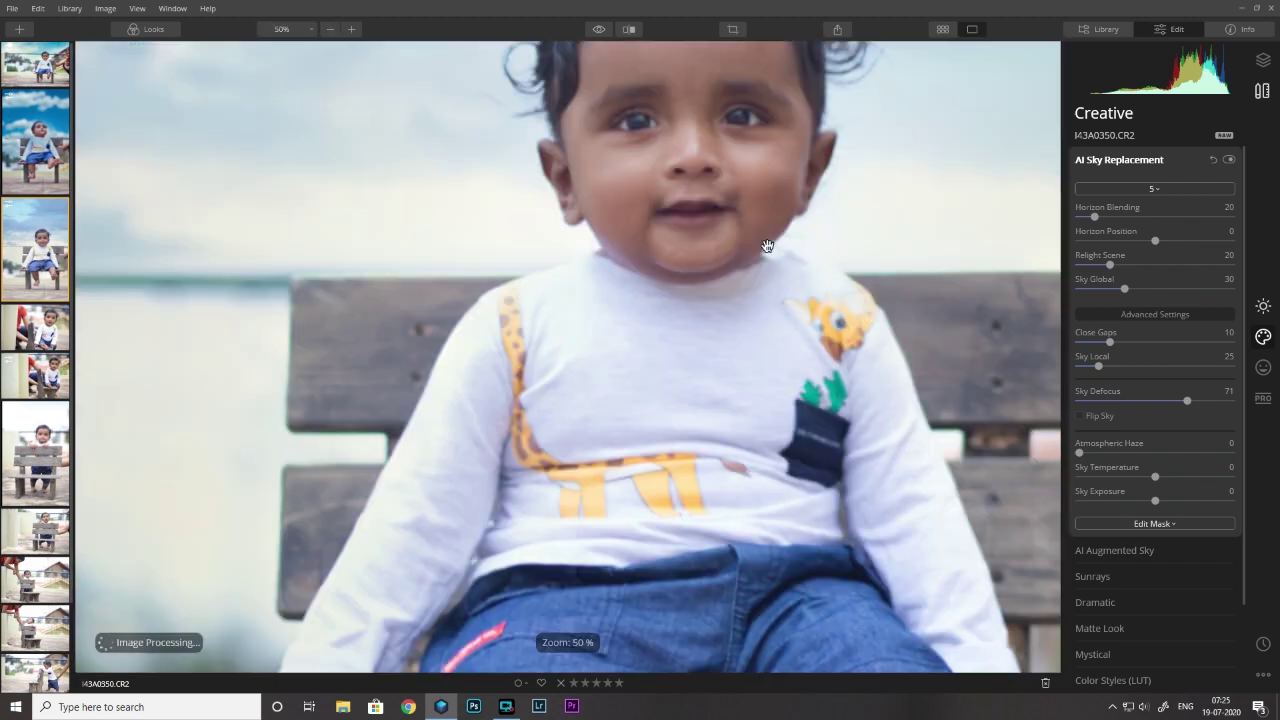
{"action": "left_click_drag", "start_coordinate": [754, 230], "coordinate": [666, 460]}
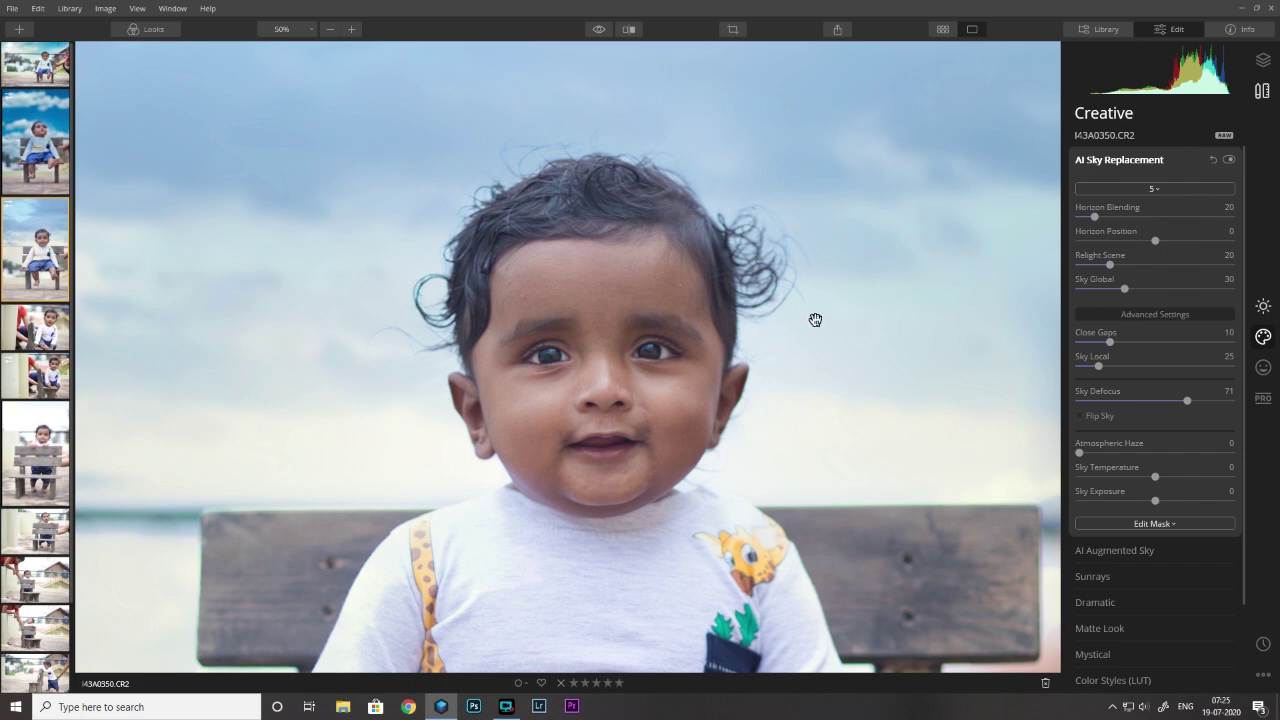
{"action": "left_click", "coordinate": [295, 29]}
{"action": "left_click", "coordinate": [289, 56]}
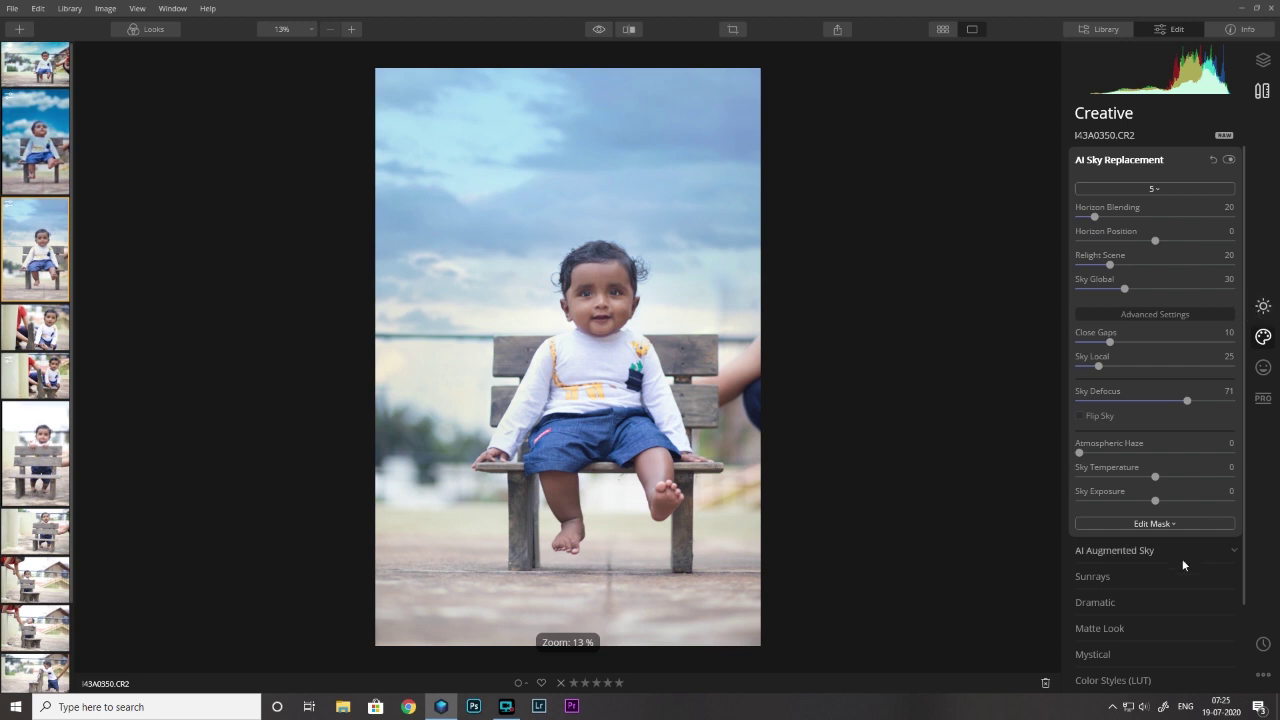
Step: Add the Birds 3 object to the sky after briefly trying Aurora 1
{"action": "left_click", "coordinate": [1123, 551]}
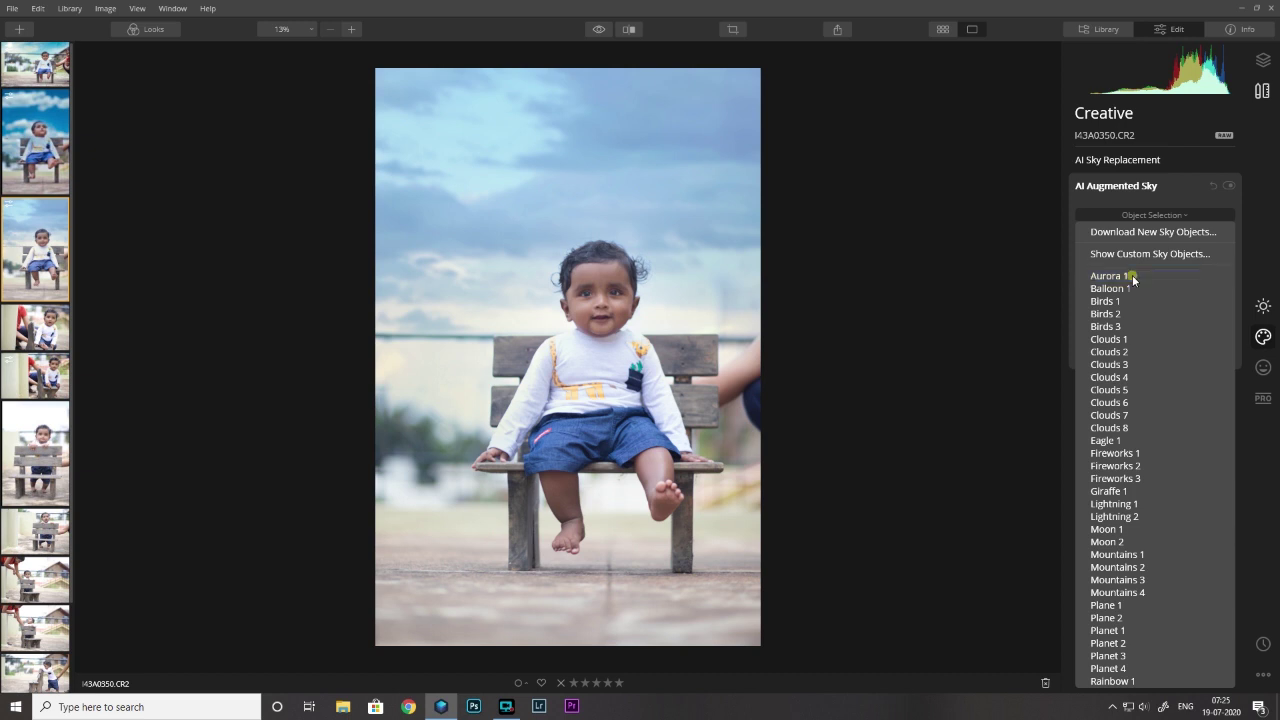
{"action": "left_click", "coordinate": [1130, 276]}
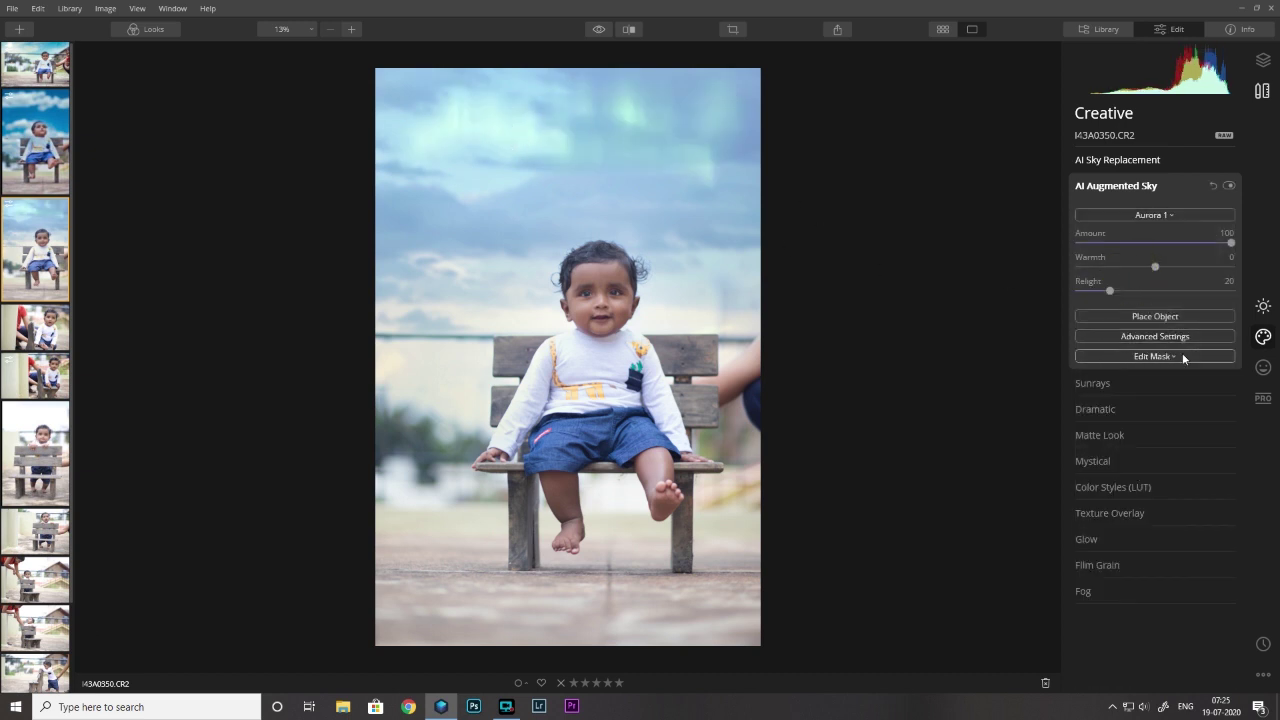
{"action": "left_click", "coordinate": [1188, 211]}
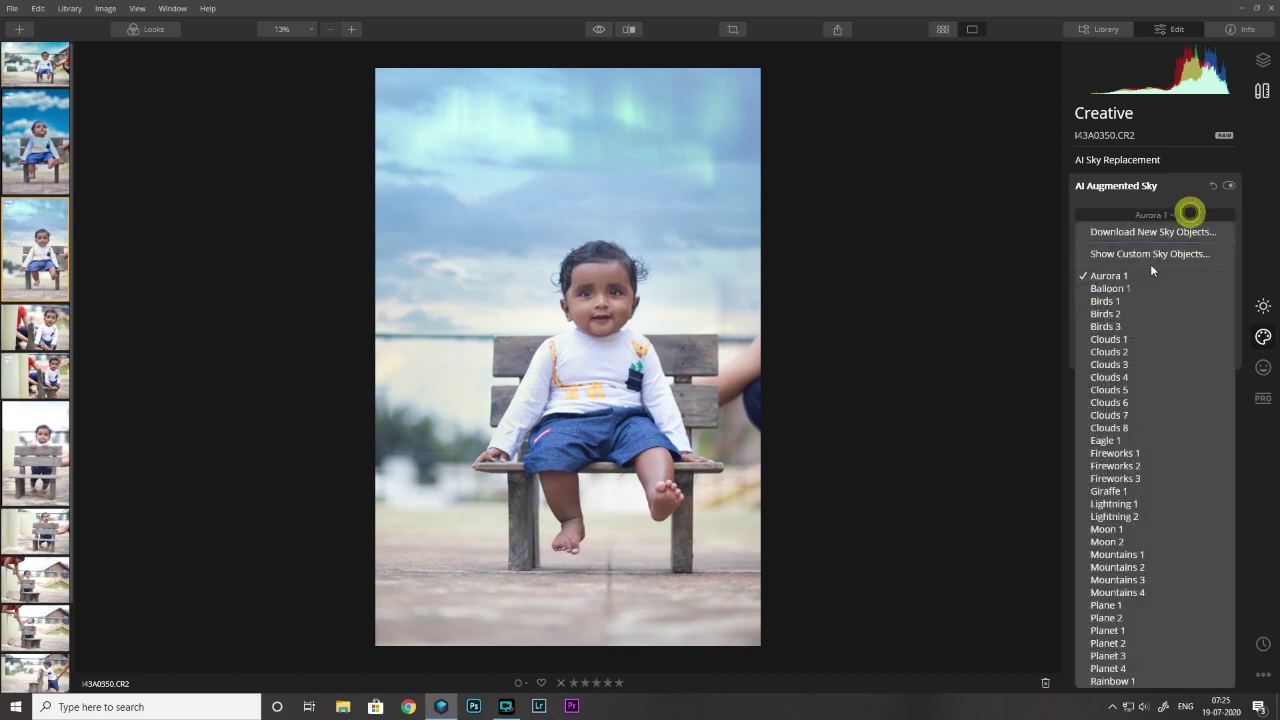
{"action": "left_click", "coordinate": [1131, 325]}
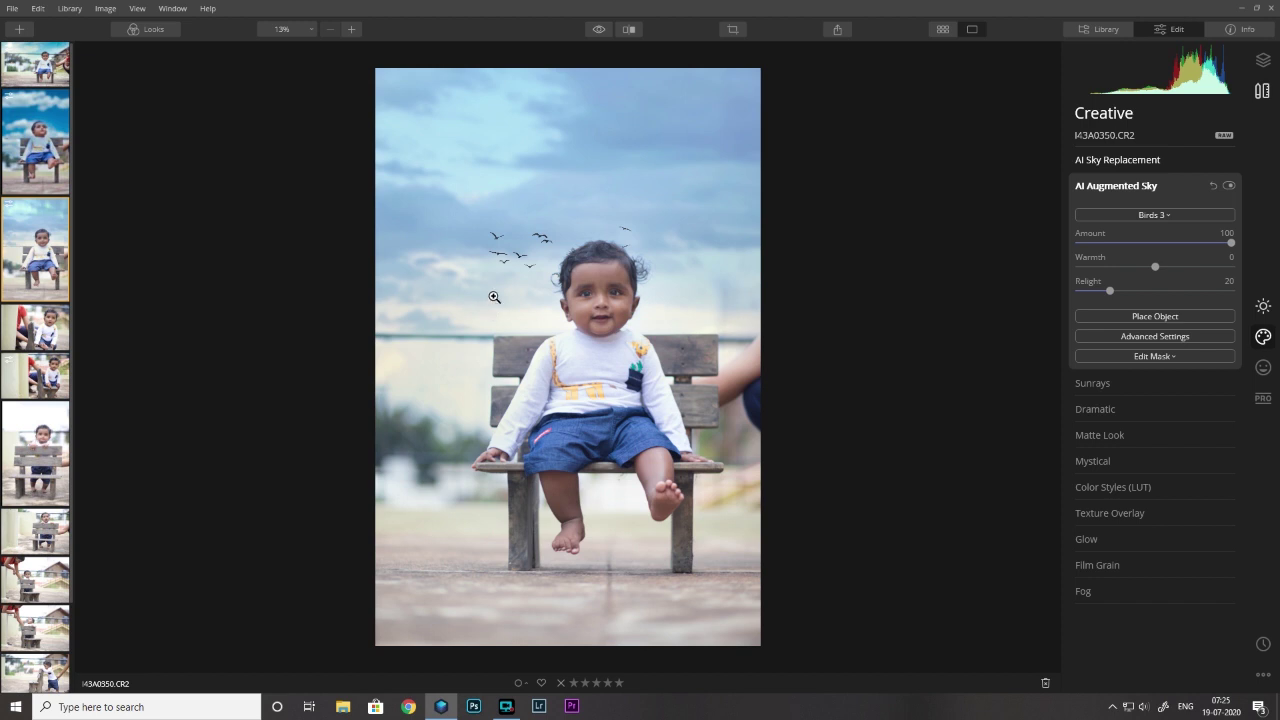
Step: Place the Birds 3 flock in the upper right sky and soften it with Defocus 43
{"action": "left_click", "coordinate": [1147, 318]}
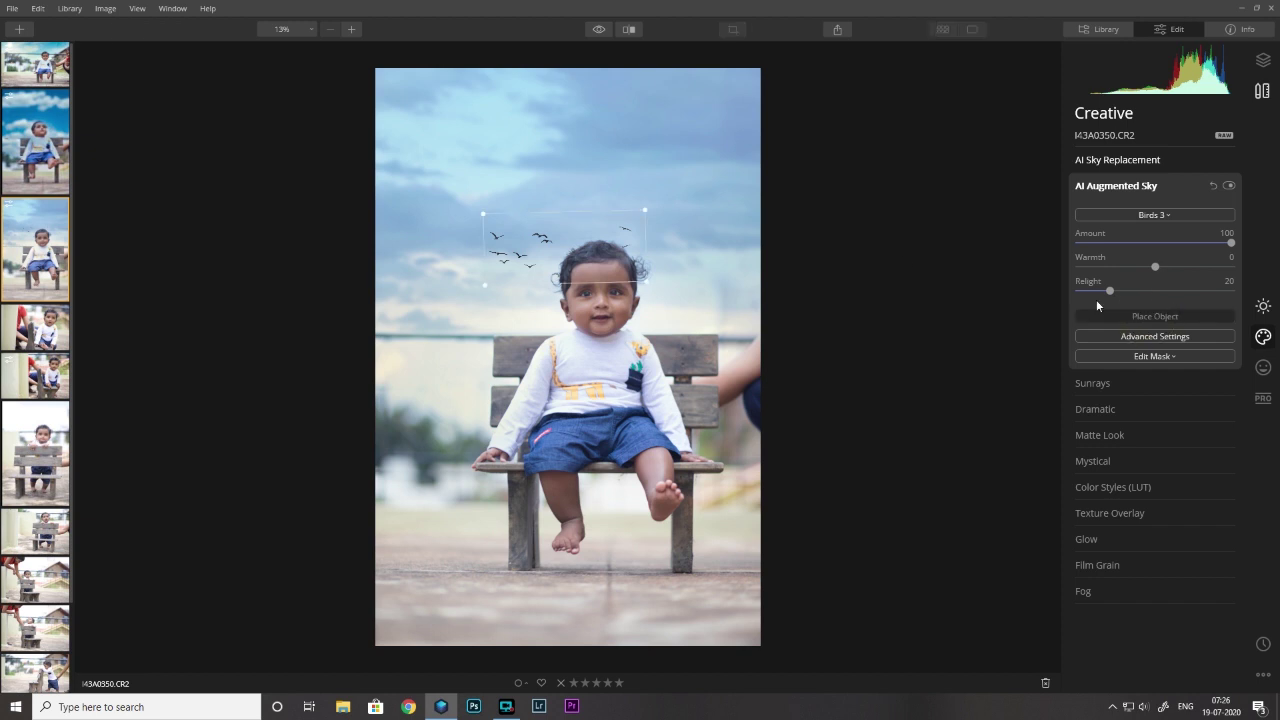
{"action": "left_click_drag", "start_coordinate": [581, 255], "coordinate": [501, 157]}
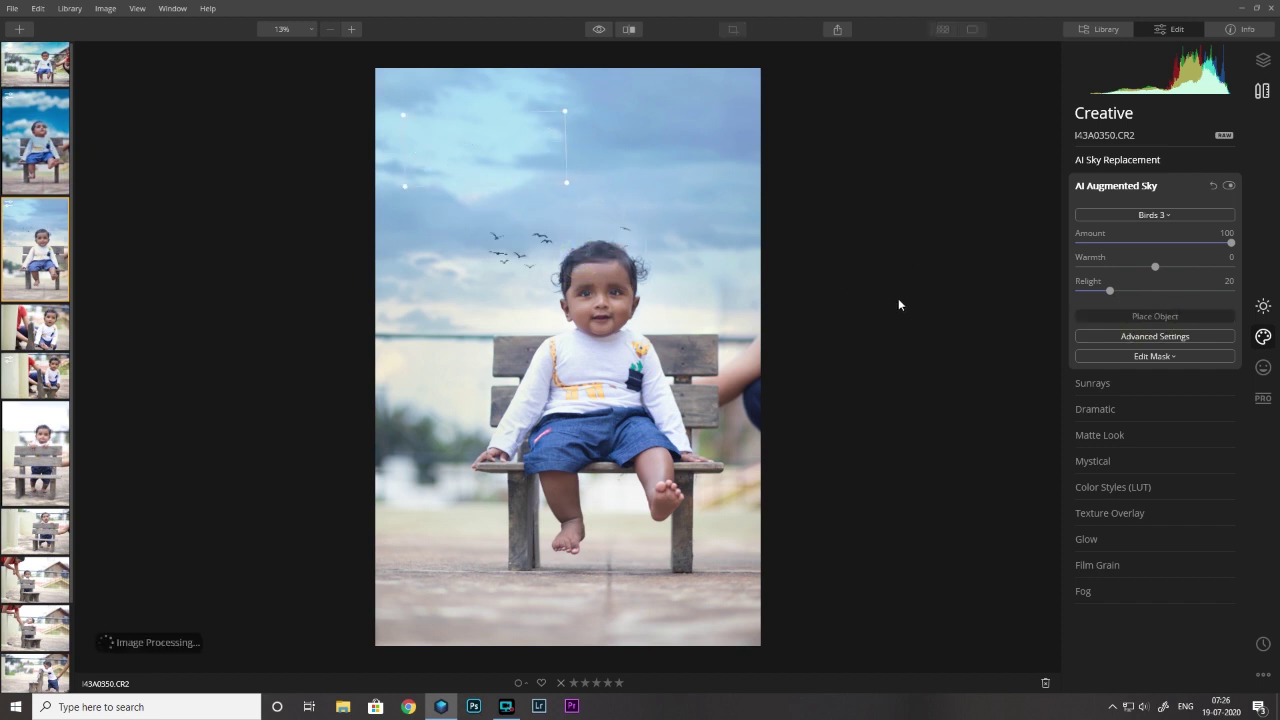
{"action": "left_click_drag", "start_coordinate": [491, 149], "coordinate": [721, 129]}
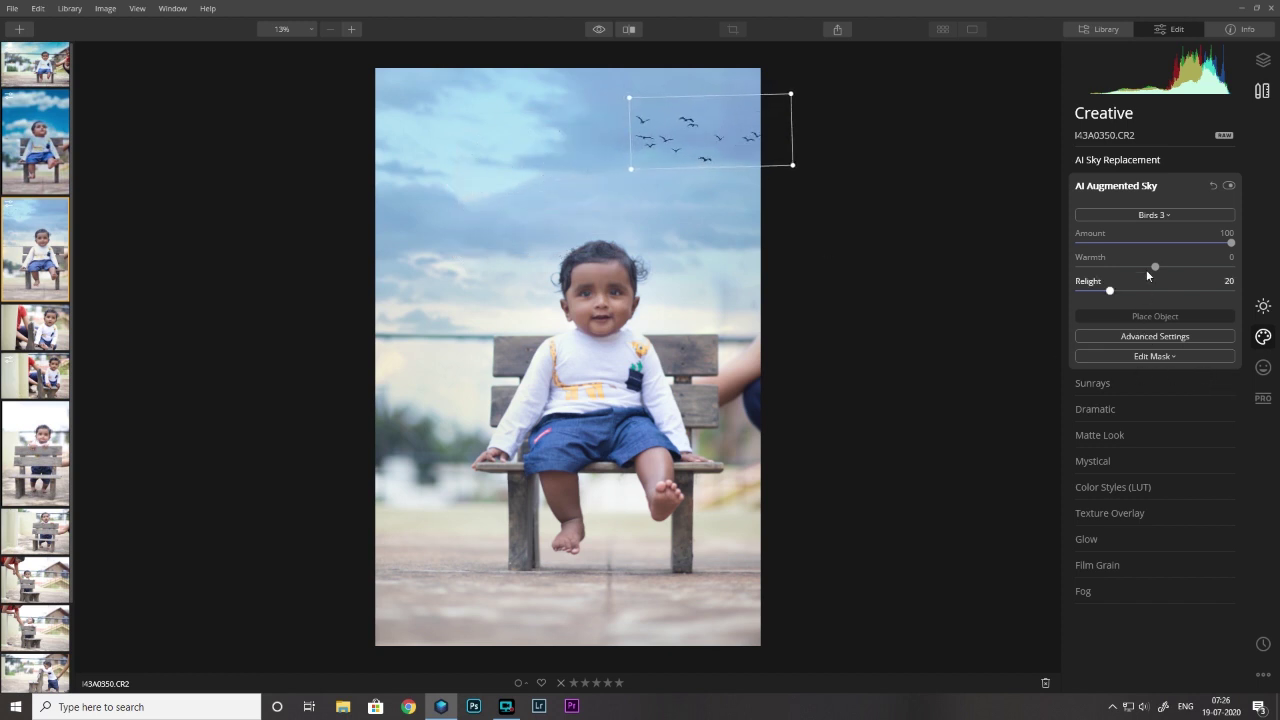
{"action": "left_click", "coordinate": [1141, 337]}
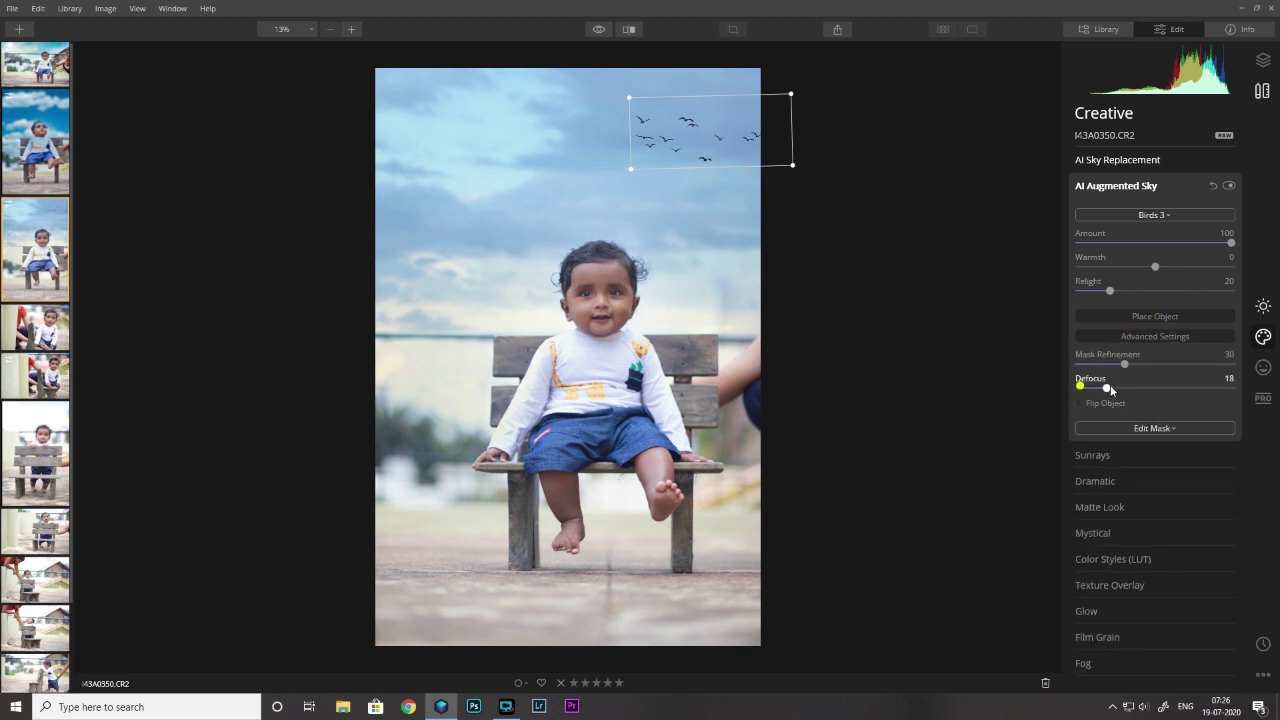
{"action": "left_click_drag", "start_coordinate": [1080, 388], "coordinate": [1145, 388]}
{"action": "left_click", "coordinate": [1192, 218]}
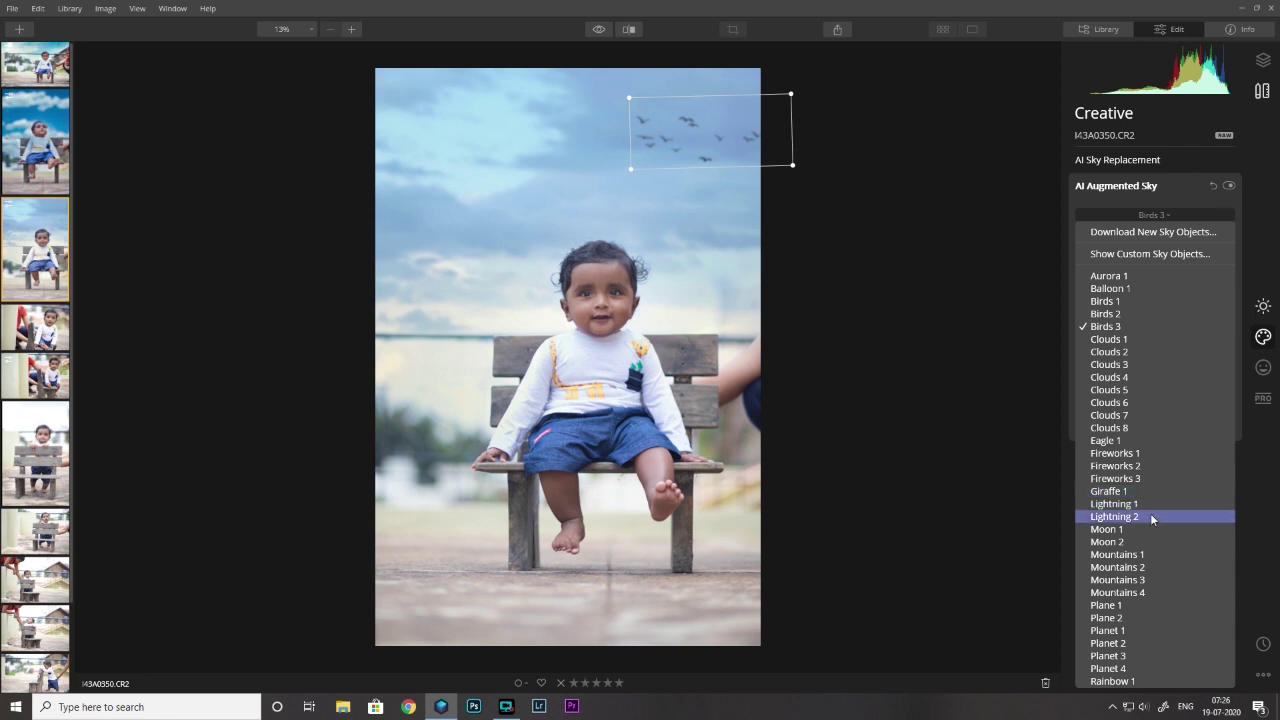
{"action": "scroll", "coordinate": [1151, 513], "scroll_direction": "down", "scroll_amount": 2}
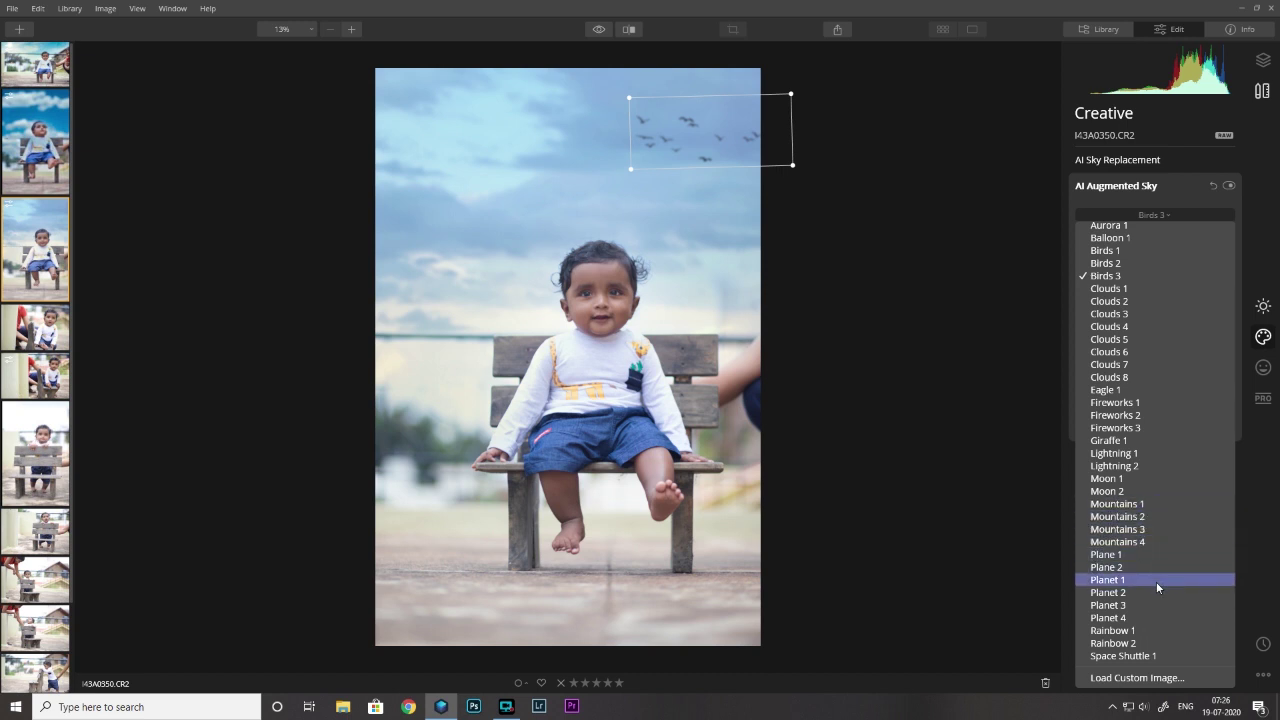
Step: Try the Space Shuttle 1 sky object, then switch to Moon 1
{"action": "left_click", "coordinate": [1140, 658]}
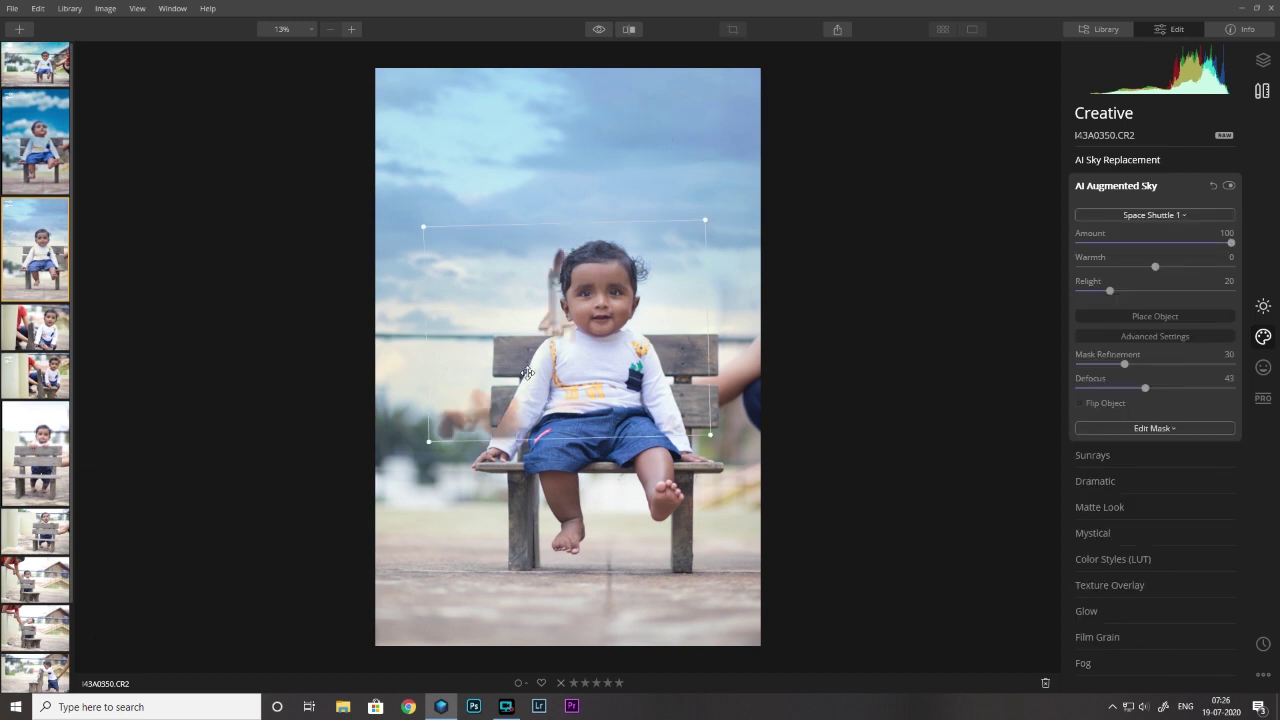
{"action": "mouse_move", "coordinate": [596, 384]}
{"action": "left_mouse_down"}
{"action": "mouse_move", "coordinate": [471, 438]}
{"action": "mouse_move", "coordinate": [480, 417]}
{"action": "left_mouse_up"}
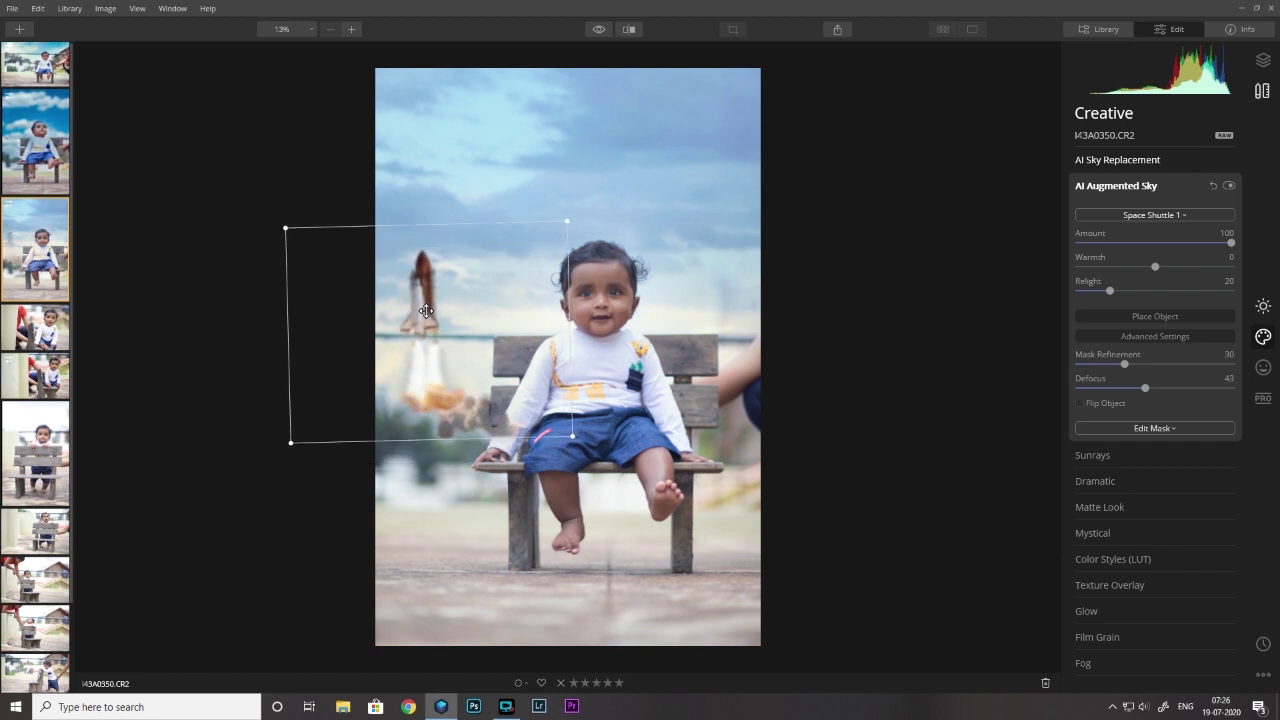
{"action": "left_click", "coordinate": [1184, 217]}
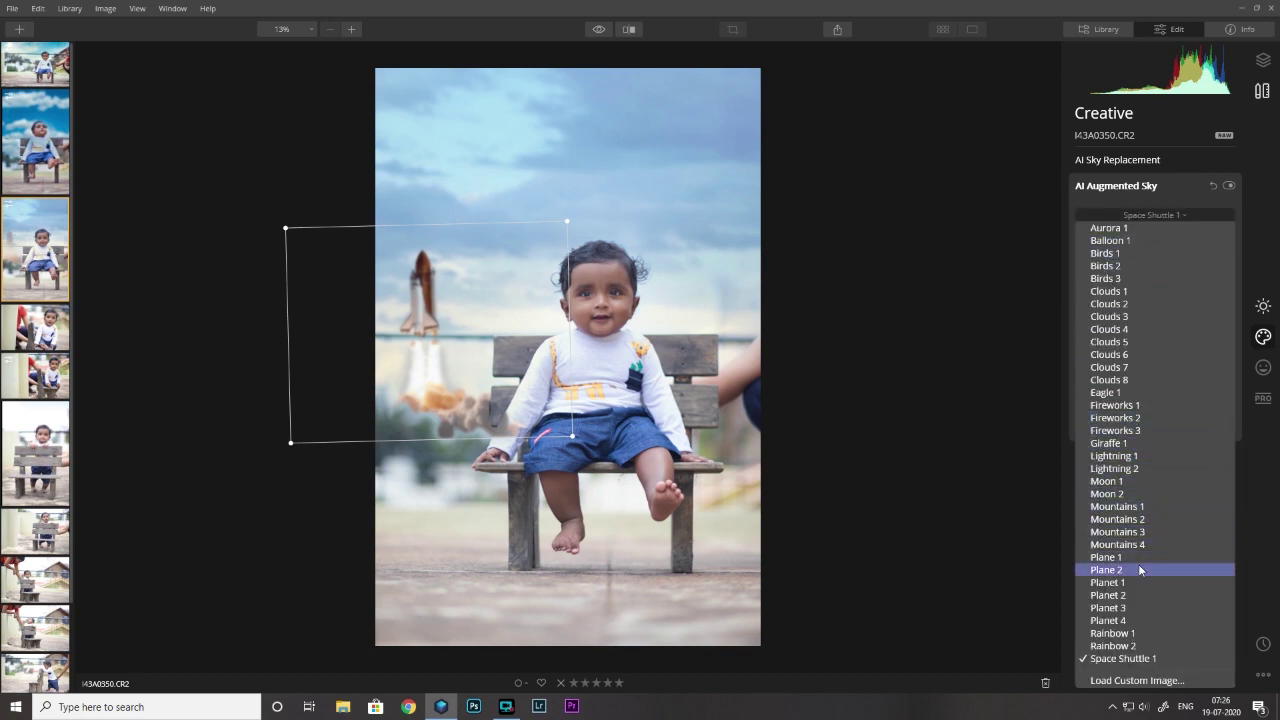
{"action": "left_click", "coordinate": [1131, 484]}
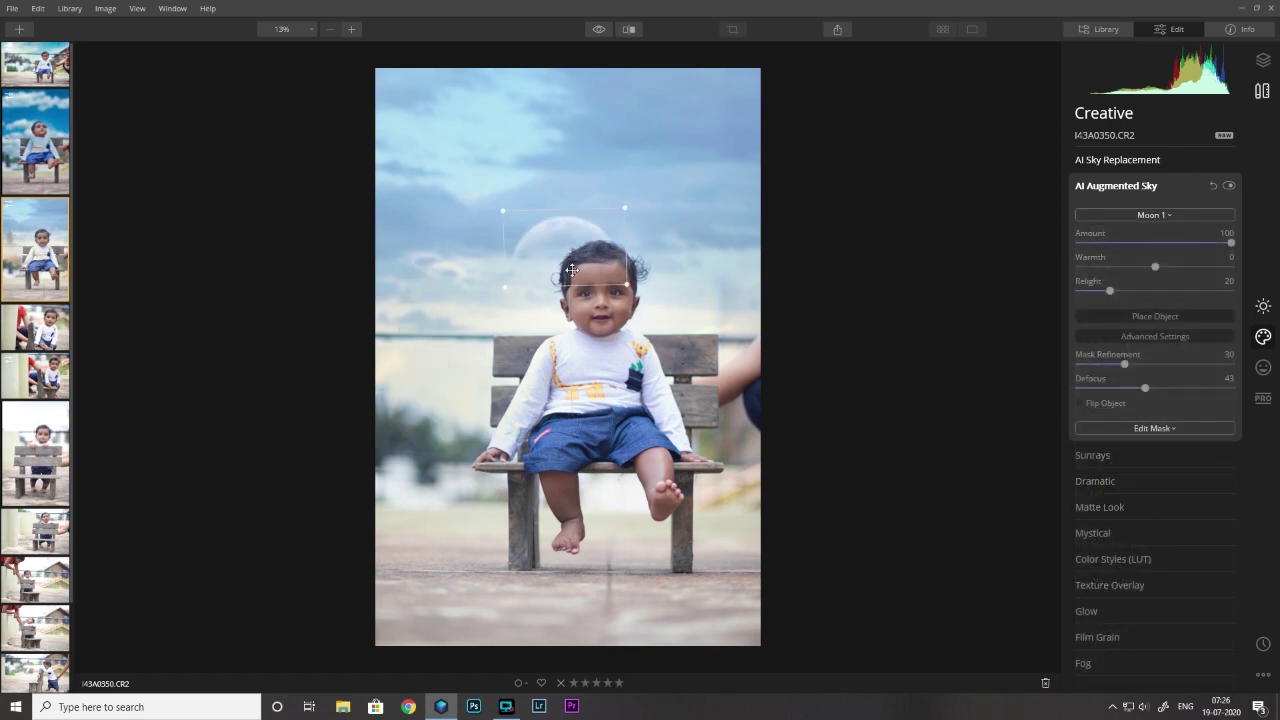
Step: Move the moon to the upper-left sky, tilt it counter-clockwise, and set Defocus 85
{"action": "left_click_drag", "start_coordinate": [512, 214], "coordinate": [439, 190]}
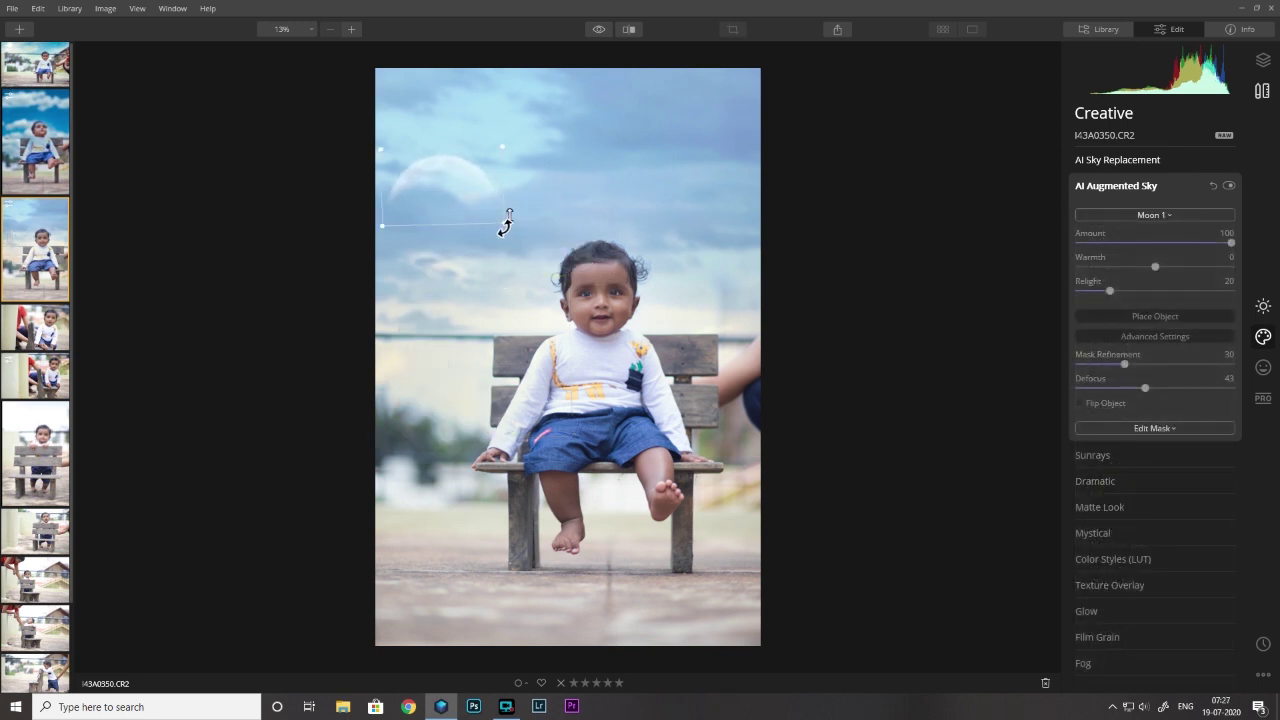
{"action": "left_click_drag", "start_coordinate": [524, 236], "coordinate": [541, 187]}
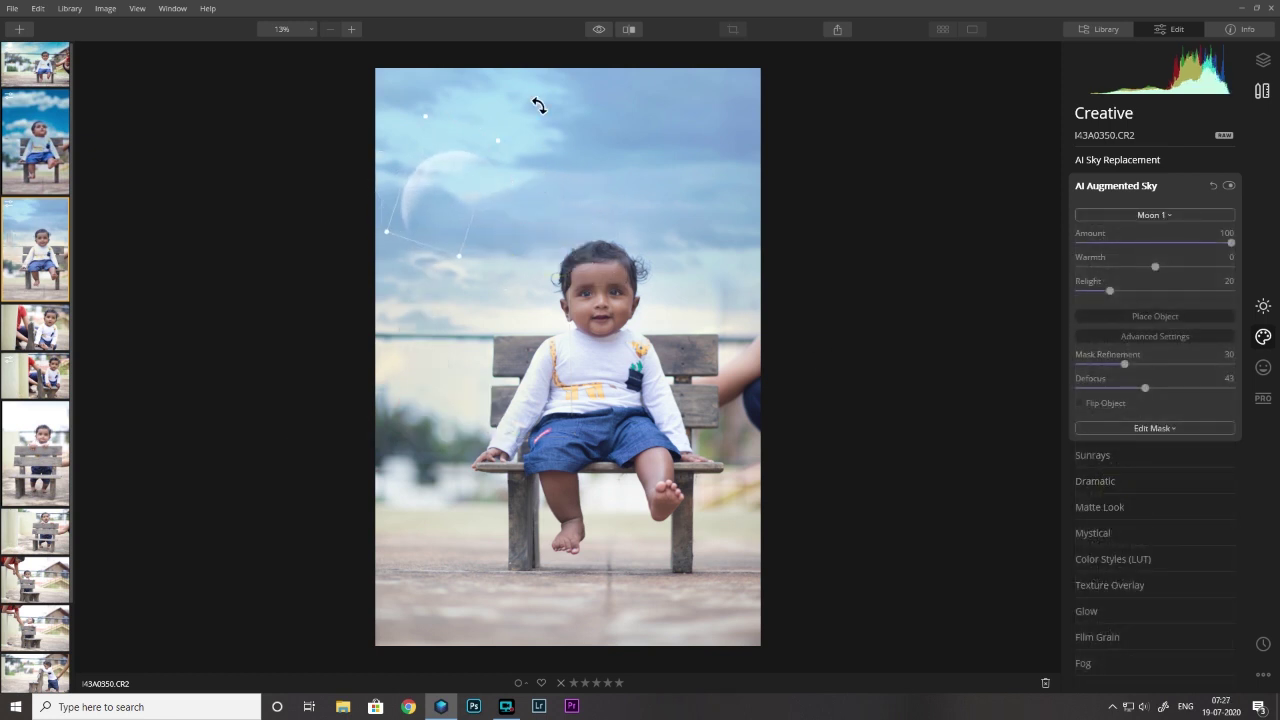
{"action": "mouse_move", "coordinate": [534, 103]}
{"action": "left_mouse_down"}
{"action": "mouse_move", "coordinate": [398, 70]}
{"action": "mouse_move", "coordinate": [493, 93]}
{"action": "left_mouse_up"}
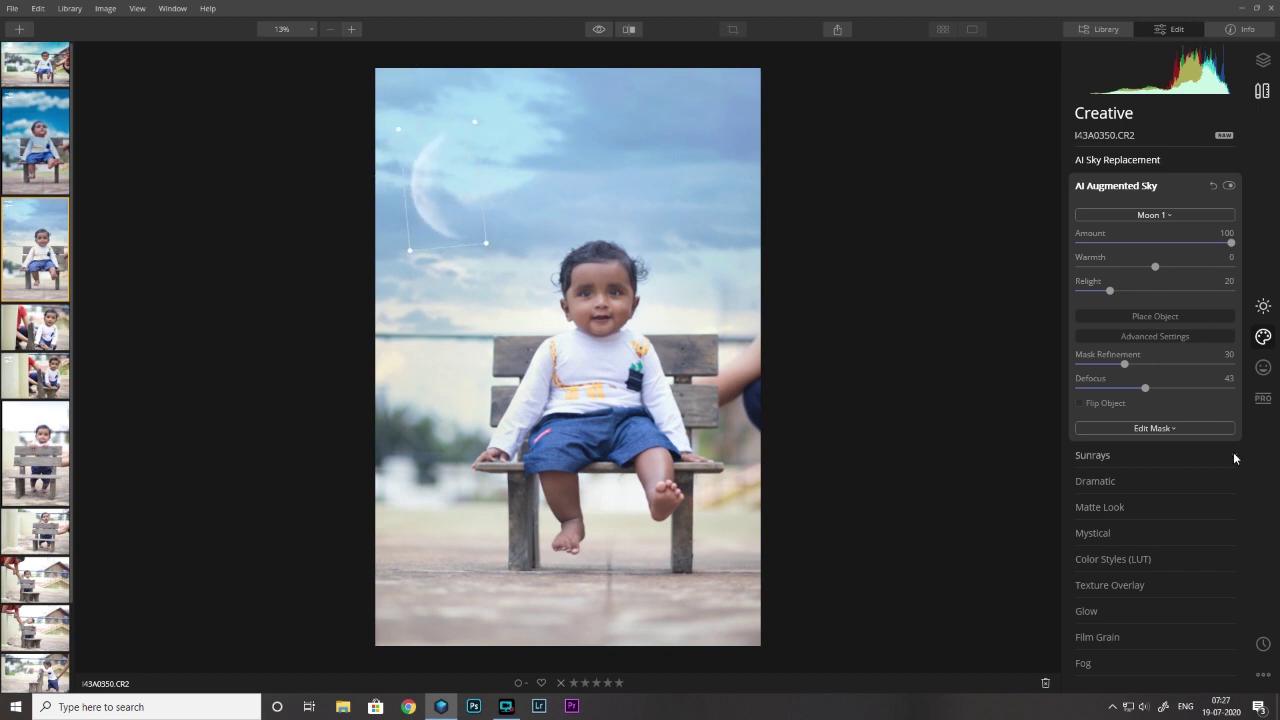
{"action": "left_click", "coordinate": [1169, 387]}
{"action": "left_click_drag", "start_coordinate": [1170, 389], "coordinate": [1194, 391]}
{"action": "left_click", "coordinate": [1208, 391]}
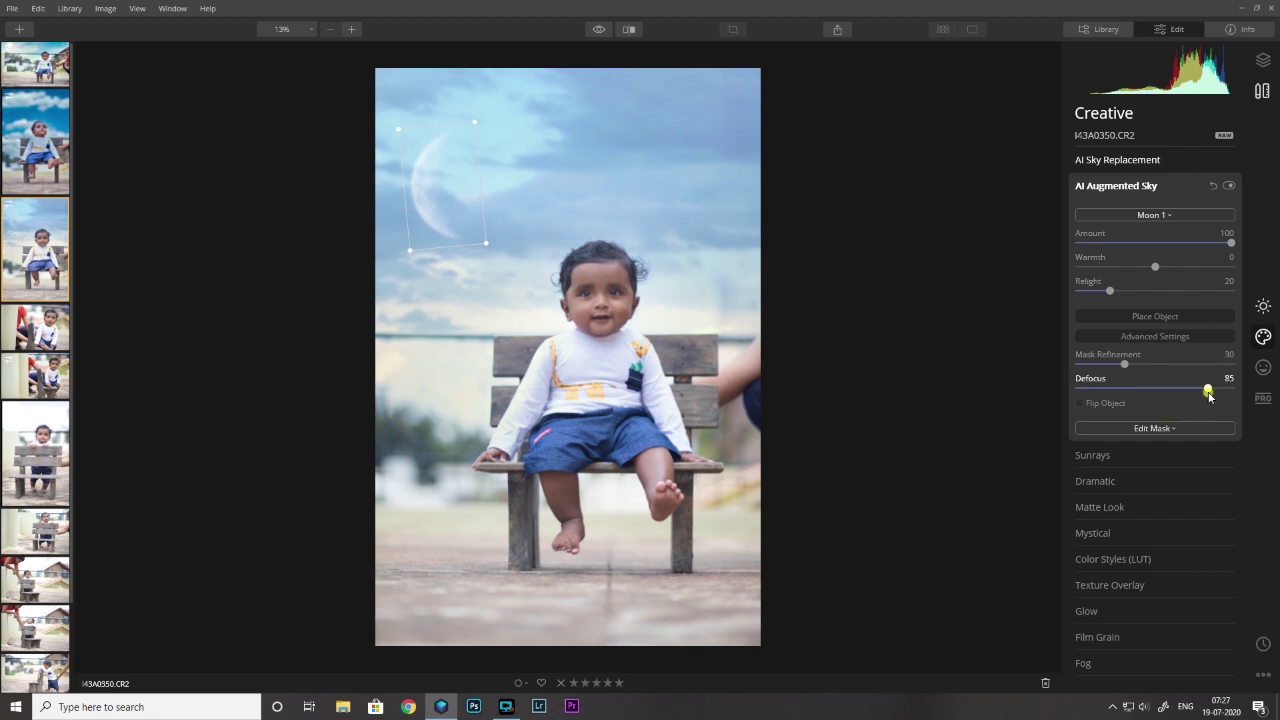
{"action": "left_click", "coordinate": [1002, 575]}
{"action": "left_click", "coordinate": [1229, 185]}
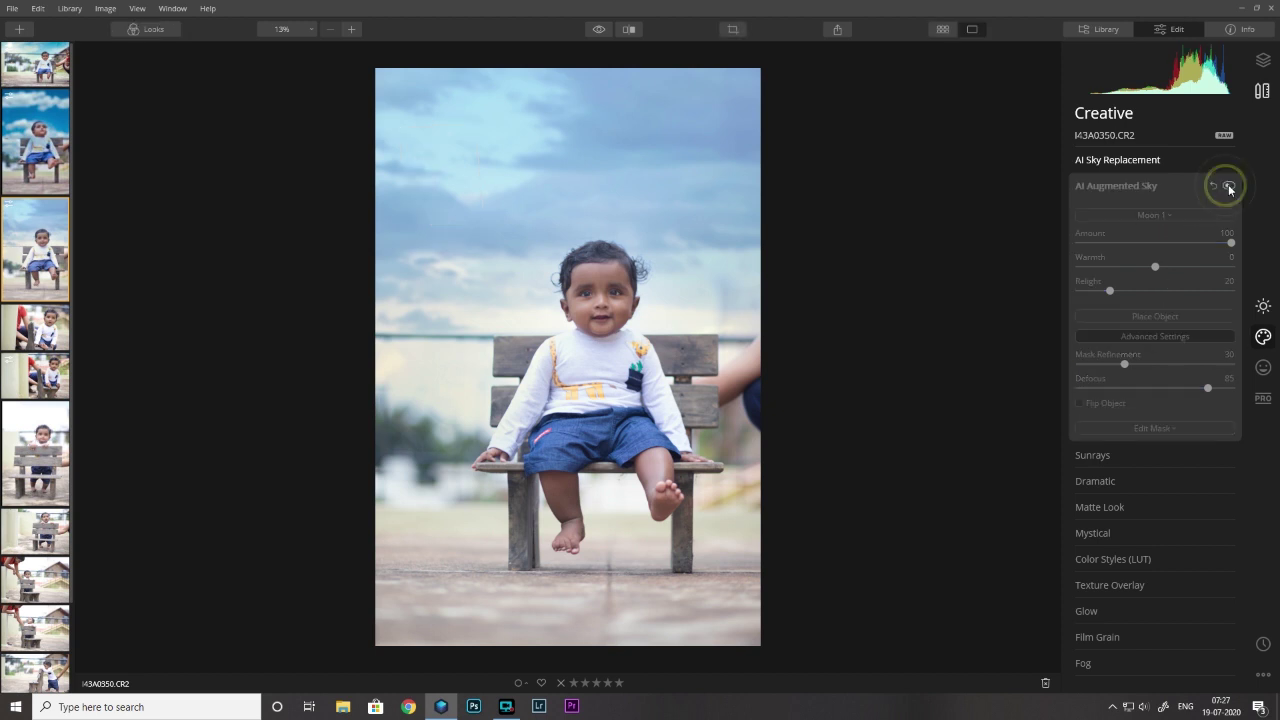
{"action": "left_click", "coordinate": [1229, 185]}
{"action": "left_click", "coordinate": [952, 309]}
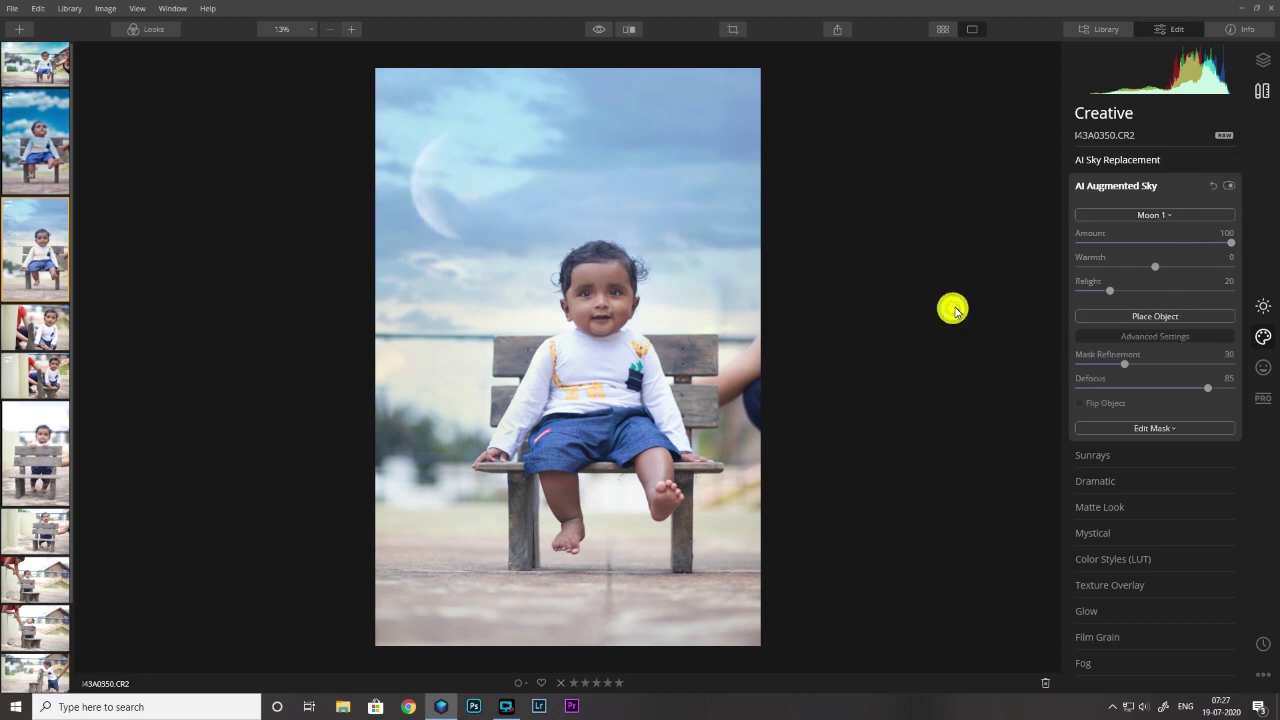